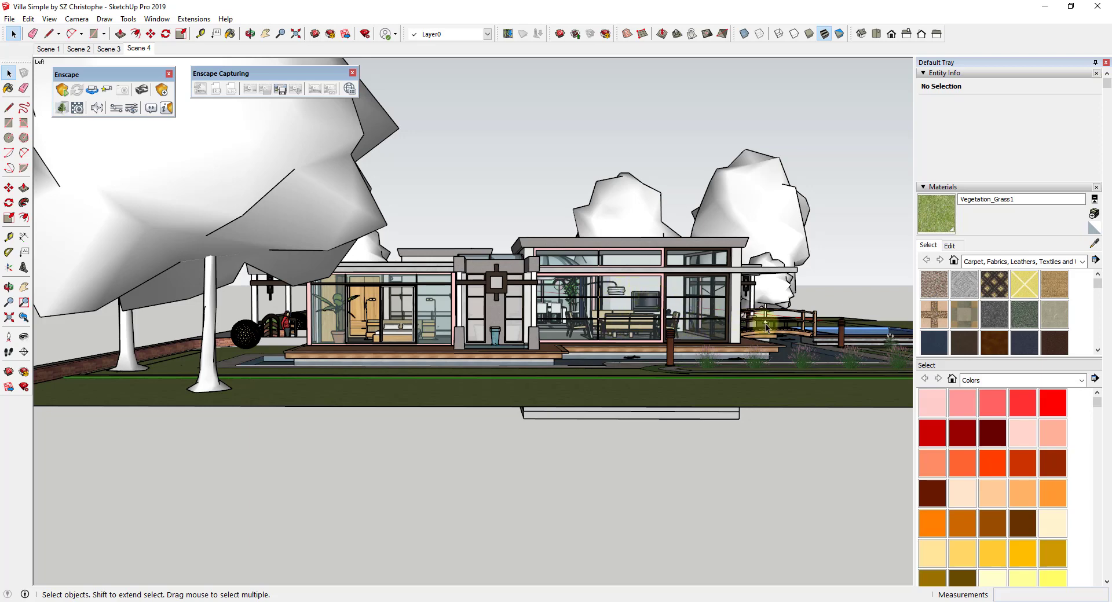
Frame the villa from its pool side in the model and launch the Enscape live render.
middle_click_drag(734, 320, 623, 325)
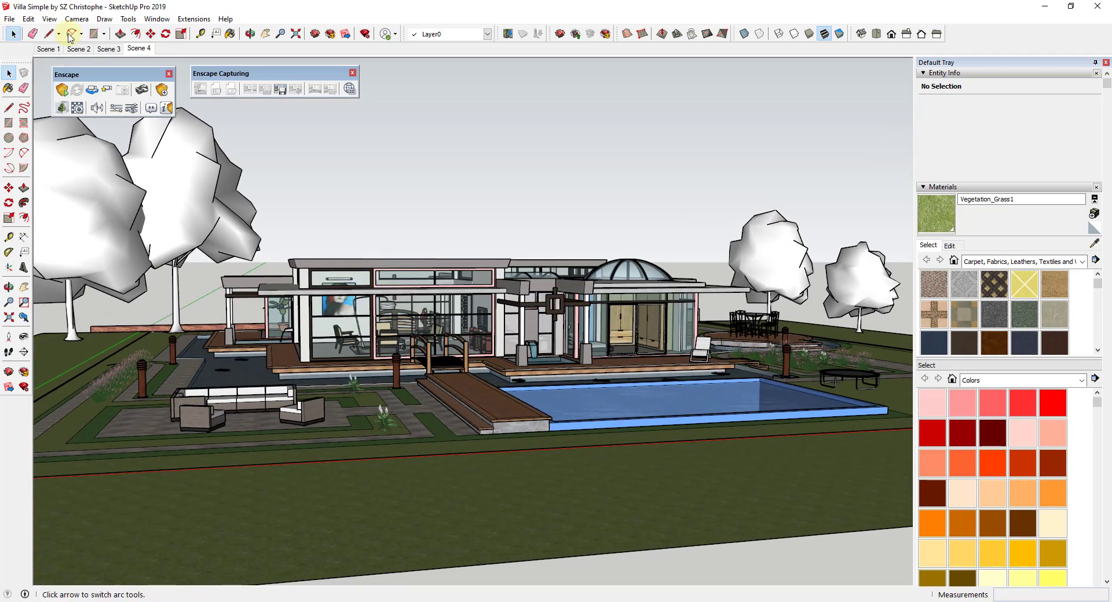
left_click(62, 91)
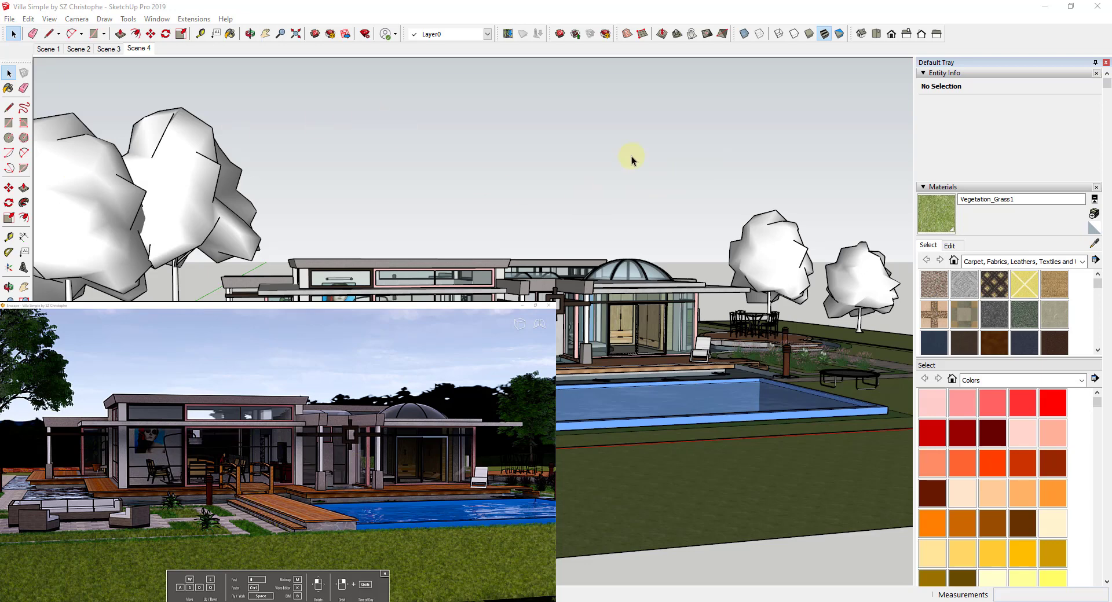
left_click(676, 138)
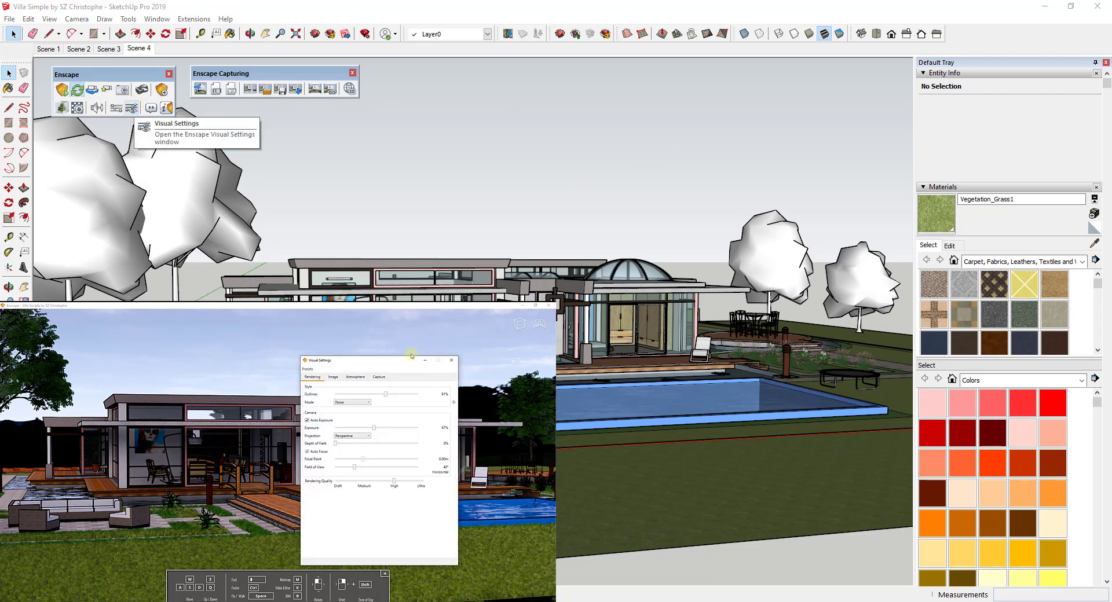
Set the rendering Outlines to 58% in the Enscape Visual Settings.
mouse_move(411, 355)
left_mouse_down()
mouse_move(579, 90)
mouse_move(646, 75)
left_mouse_up()
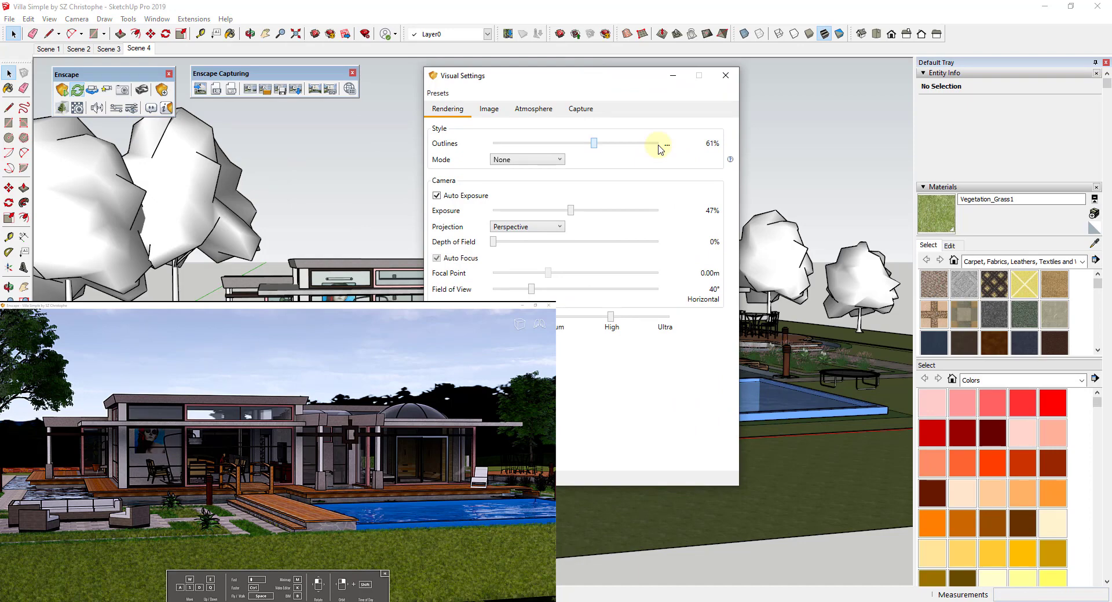
left_click(659, 145)
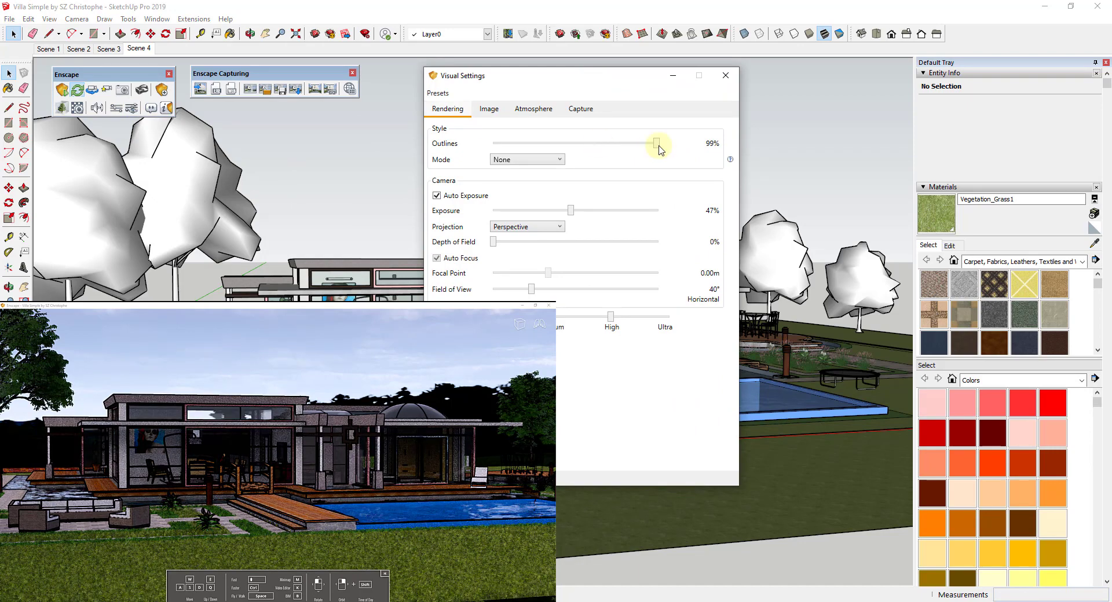
left_click_drag(659, 149, 592, 149)
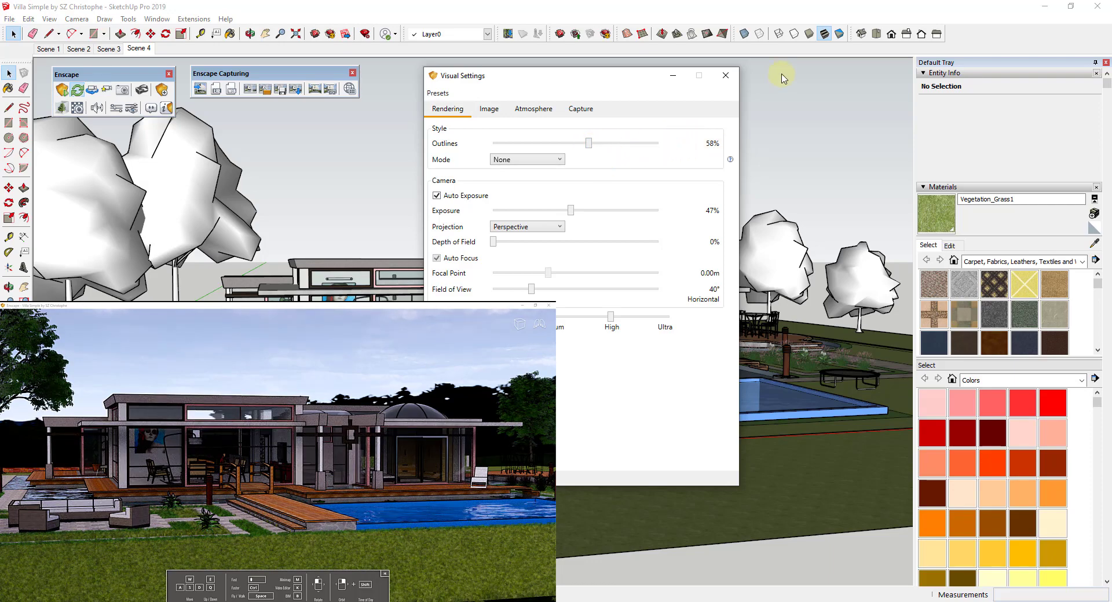
left_click_drag(583, 76, 785, 77)
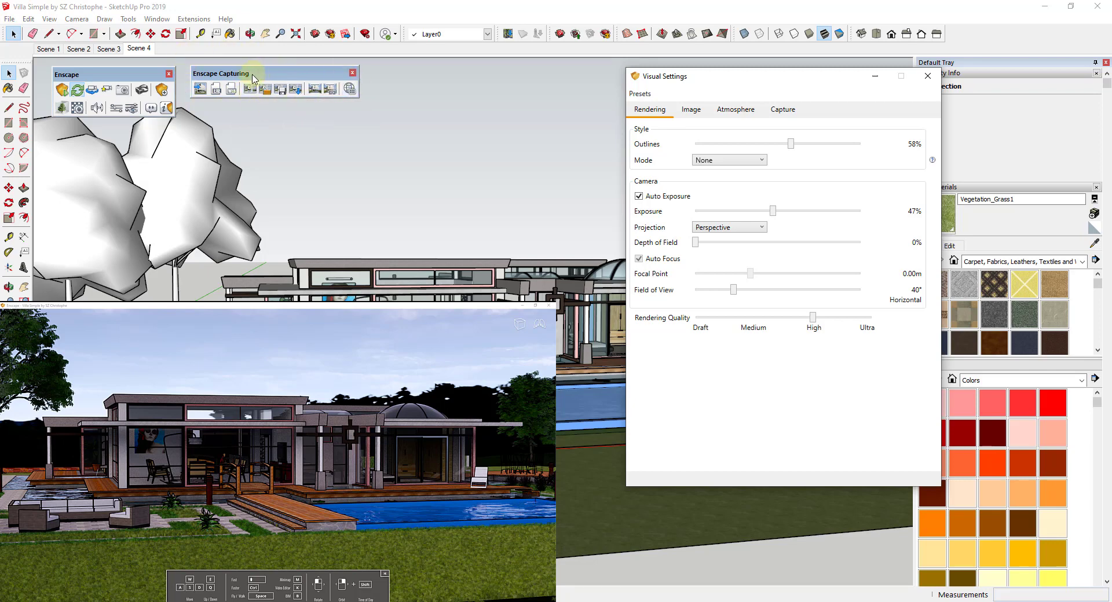
Turn on Enscape's video editor and delete the old keyframes from its timeline.
right_click(963, 37)
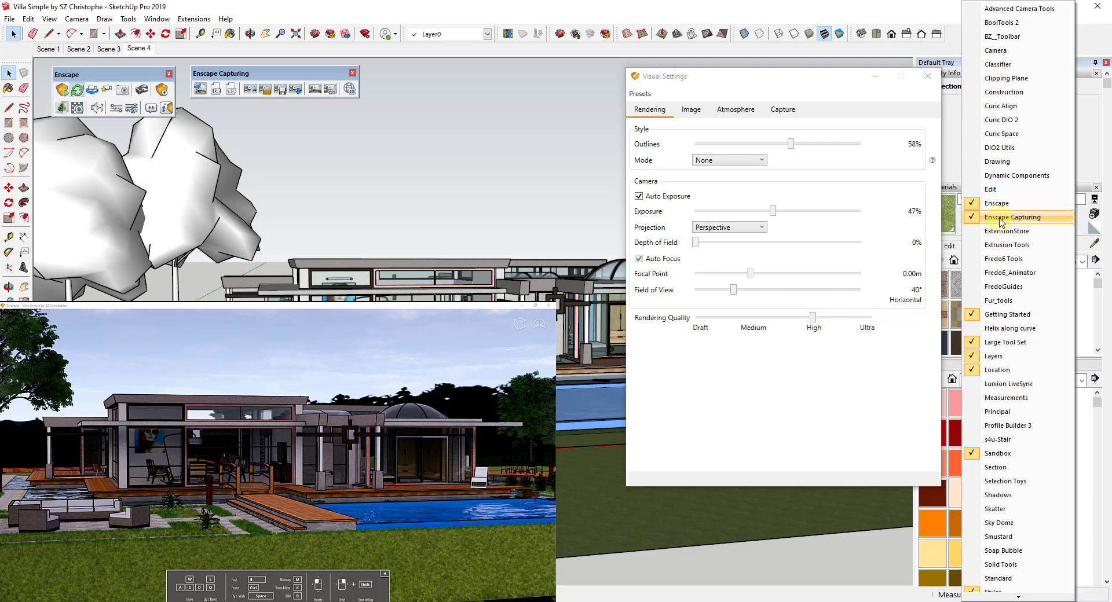
left_click(270, 77)
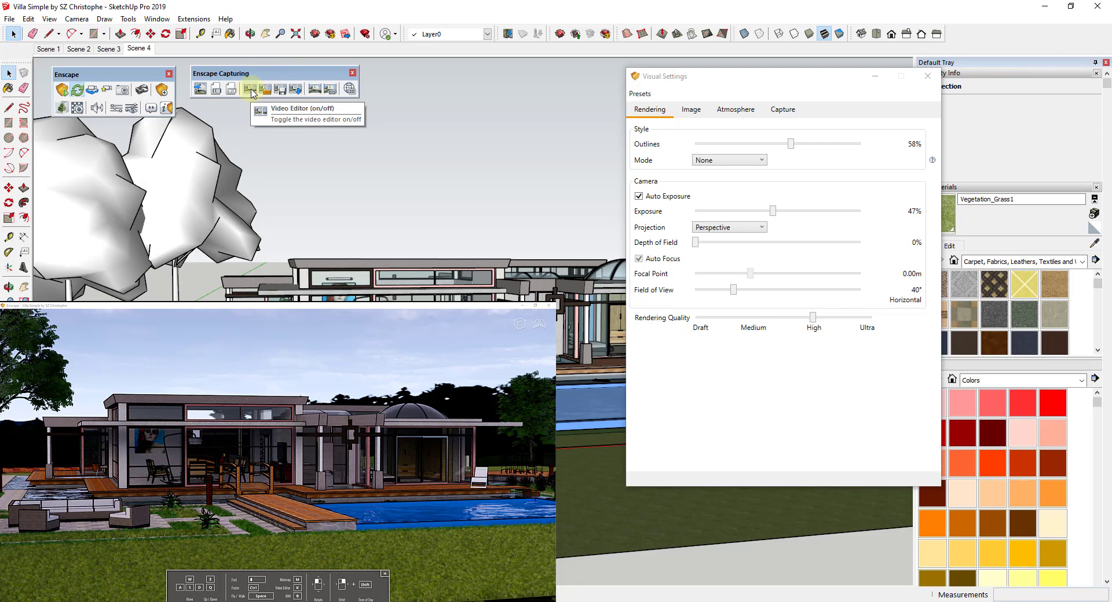
left_click(252, 89)
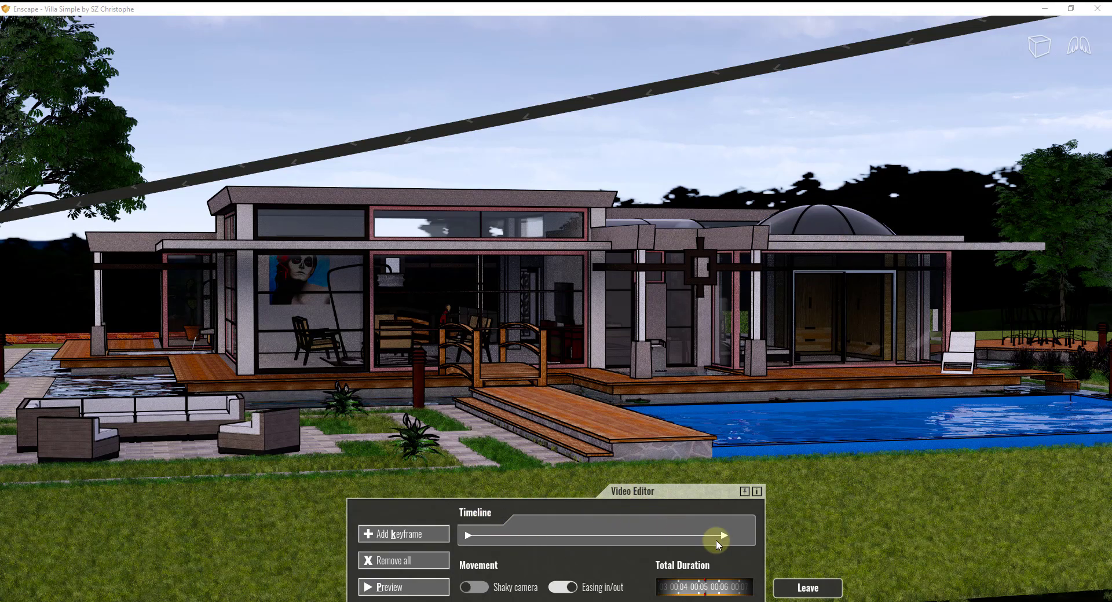
left_click(468, 537)
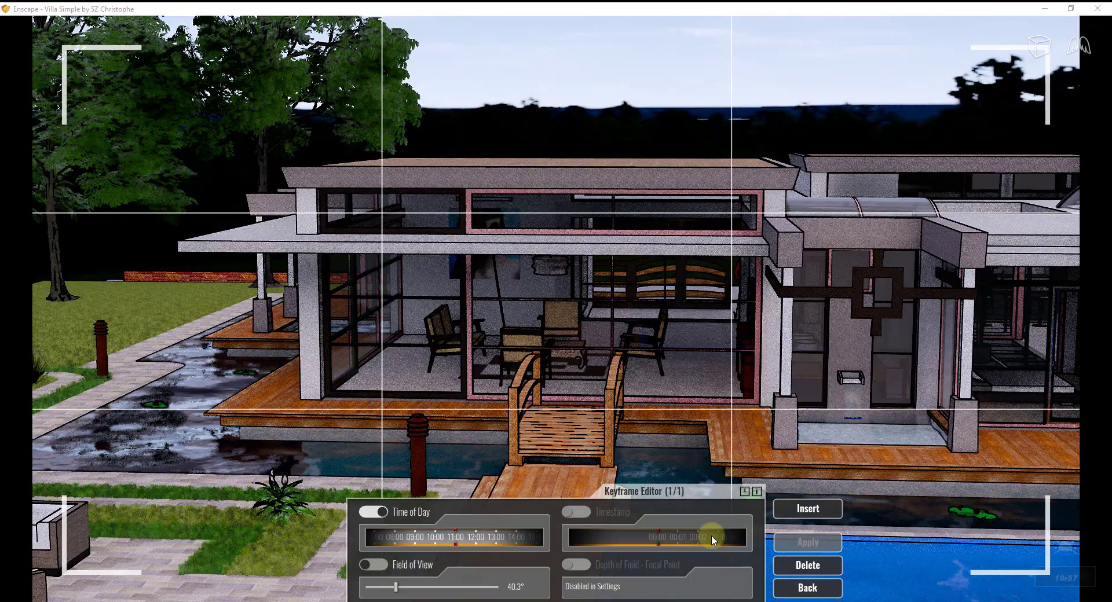
left_click(808, 566)
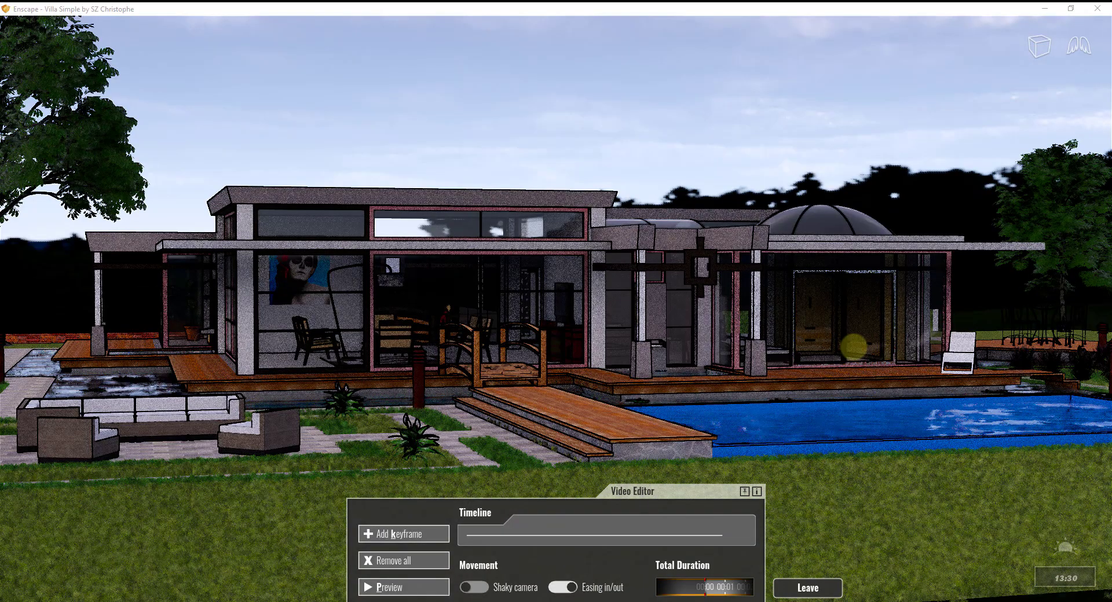
Frame the opening shot front-on to the wooden footbridge and glazed living room, with the pool beside it.
right_click_drag(854, 348, 767, 330)
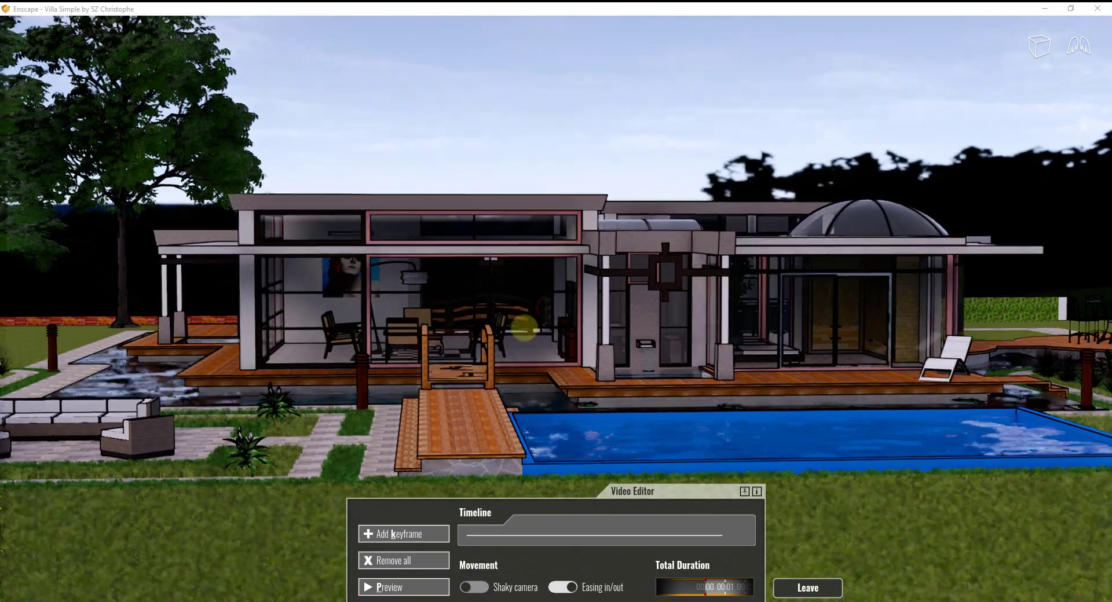
left_click_drag(524, 328, 526, 329)
key("q")
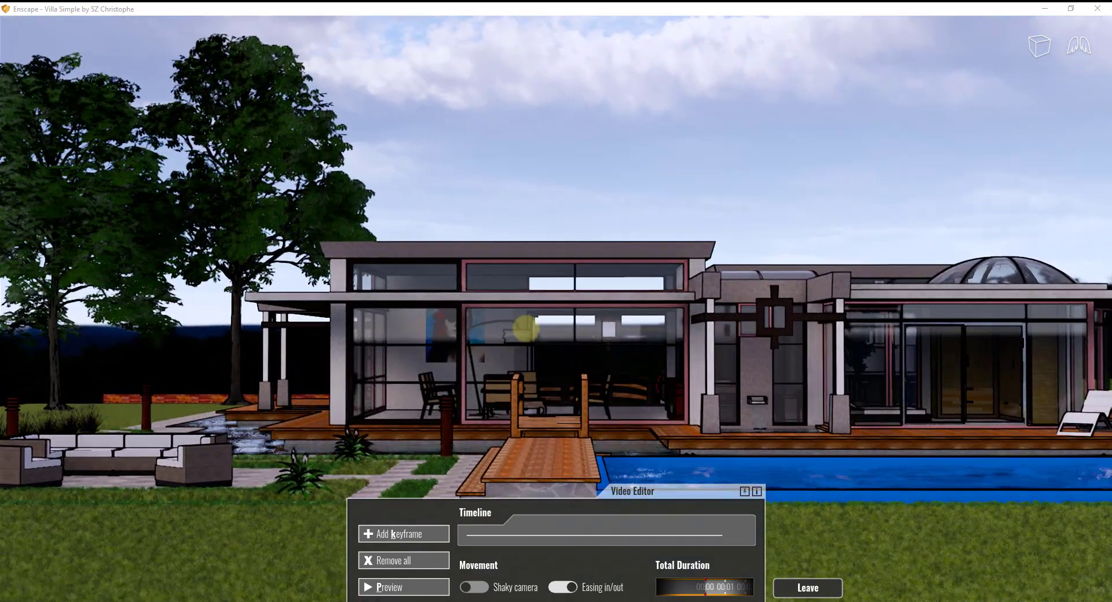
scroll(525, 329, "up", 3)
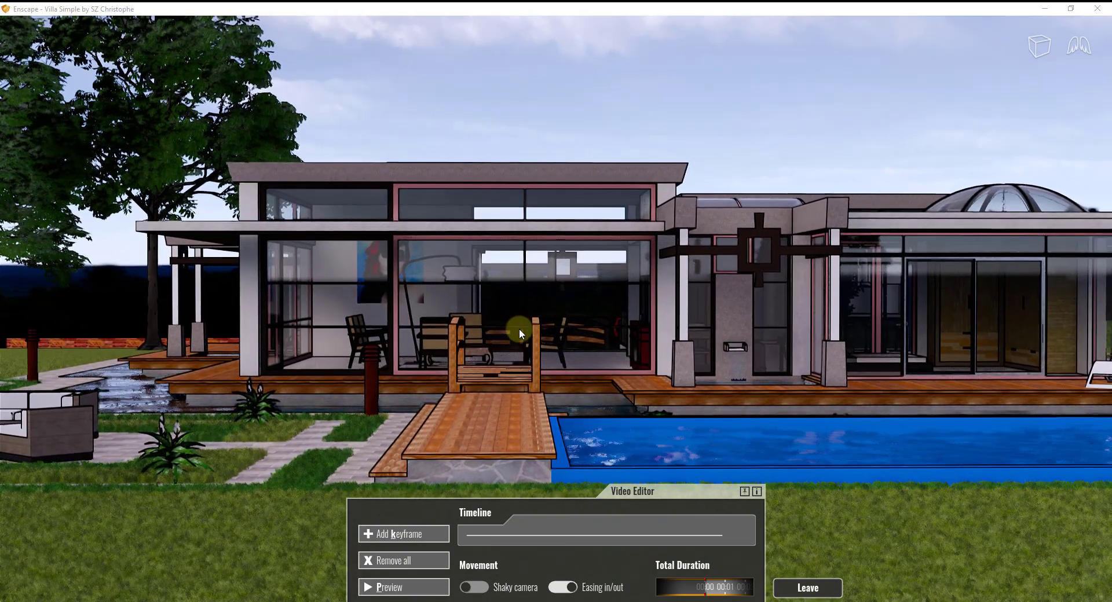
left_click_drag(519, 330, 515, 329)
Change the time of day to a morning hour and add the current view as the first keyframe.
right_click_drag(516, 329, 512, 329, "shift")
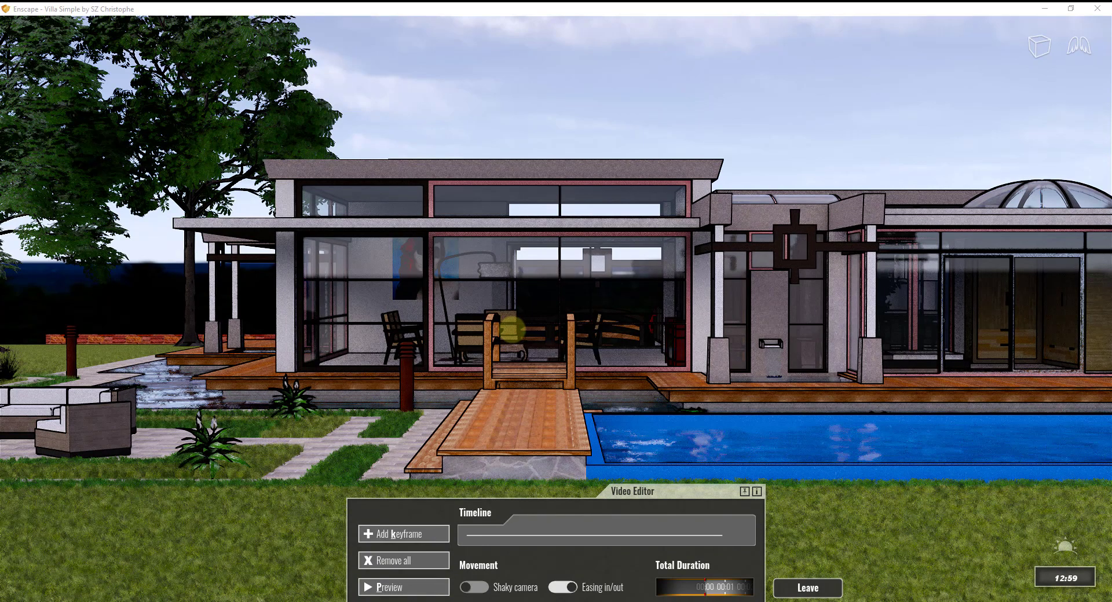
right_click_drag(512, 329, 520, 330, "shift")
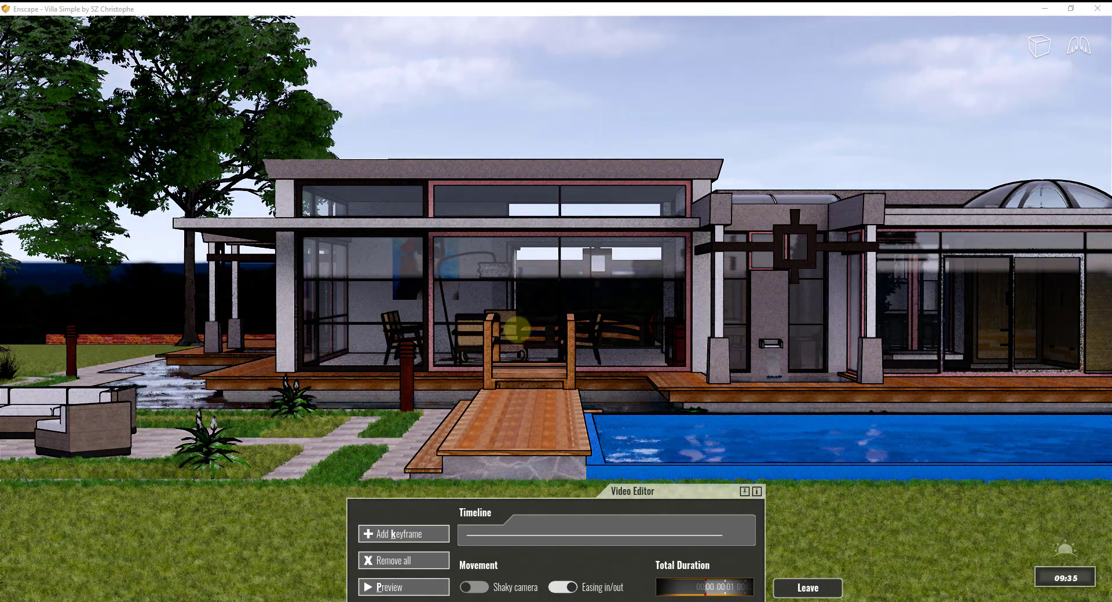
key("u")
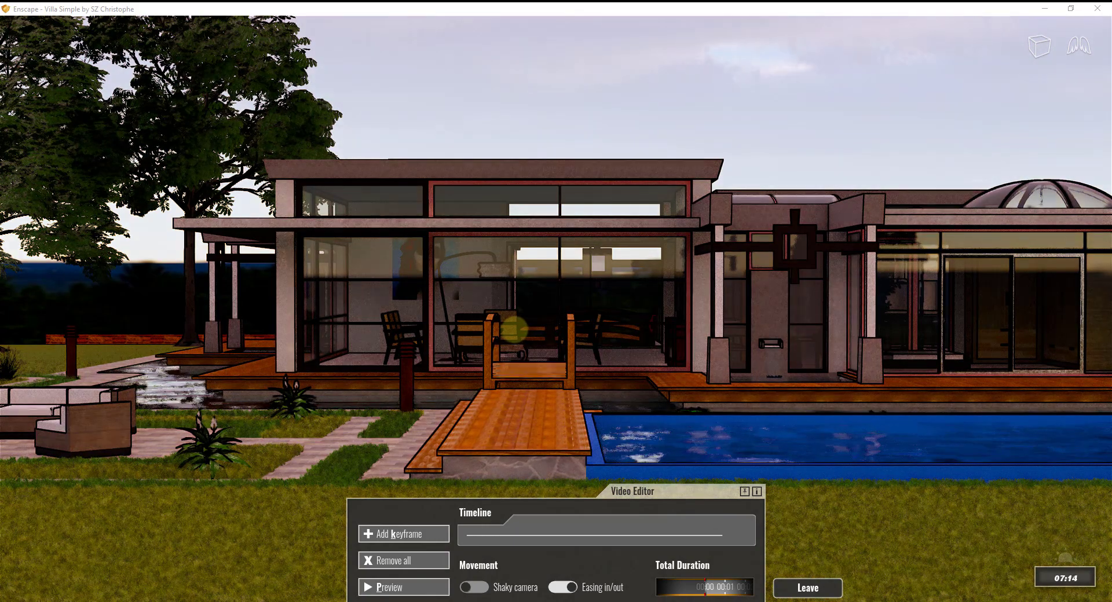
right_click_drag(514, 330, 515, 329, "shift")
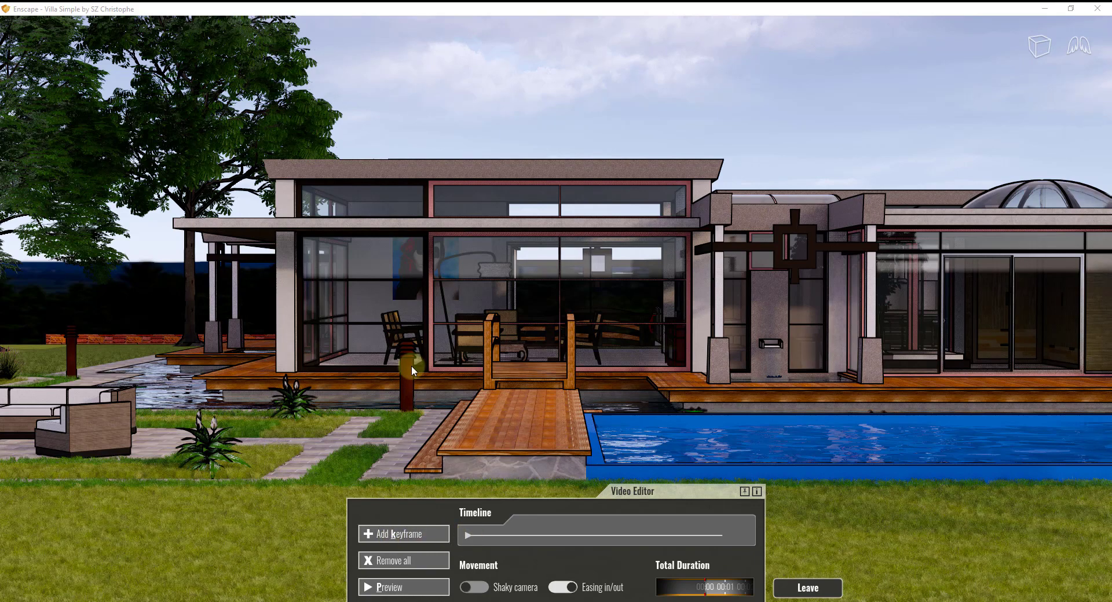
Fly the camera around to the outer corner of the glazed living room and add that view as the second keyframe.
right_click_drag(411, 366, 415, 365)
right_click_drag(415, 365, 439, 358, "shift")
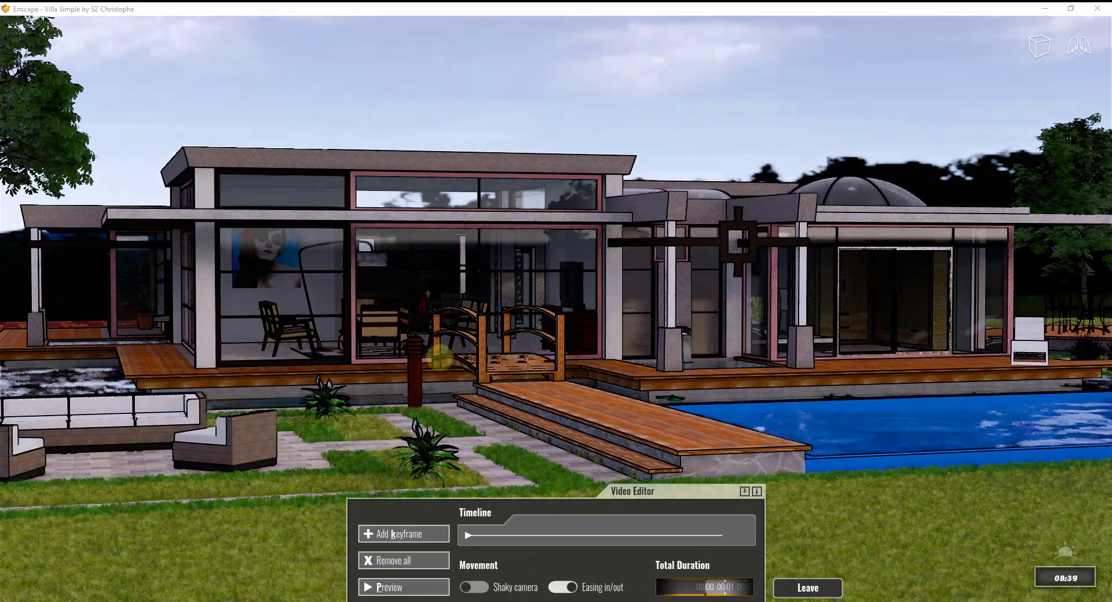
left_click_drag(439, 358, 439, 358)
key("w")
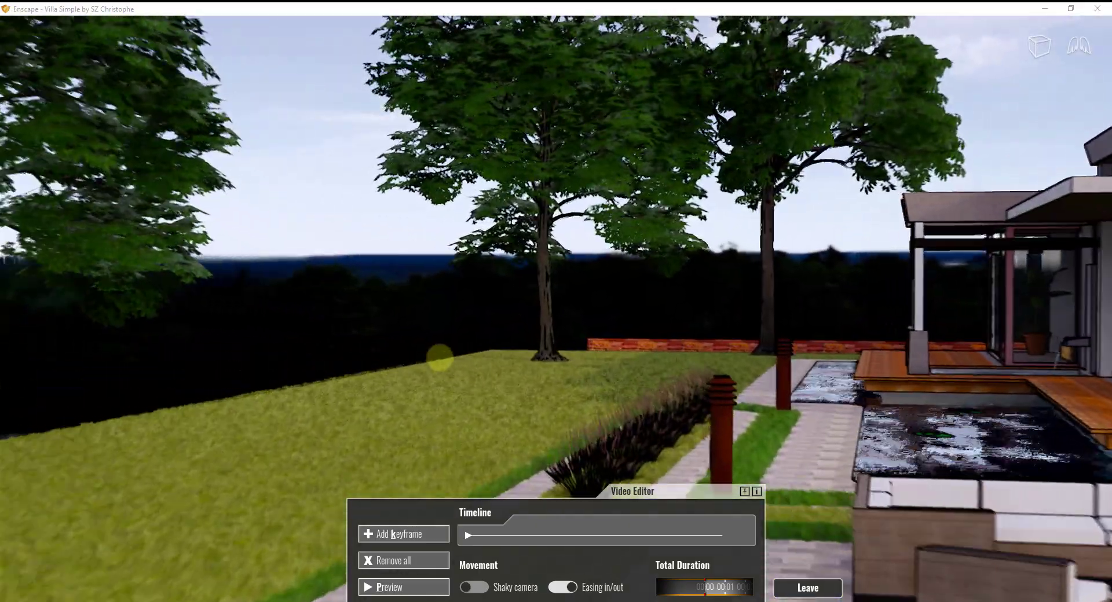
mouse_move(439, 359)
right_mouse_down()
mouse_move(452, 355)
mouse_move(440, 358)
right_mouse_up()
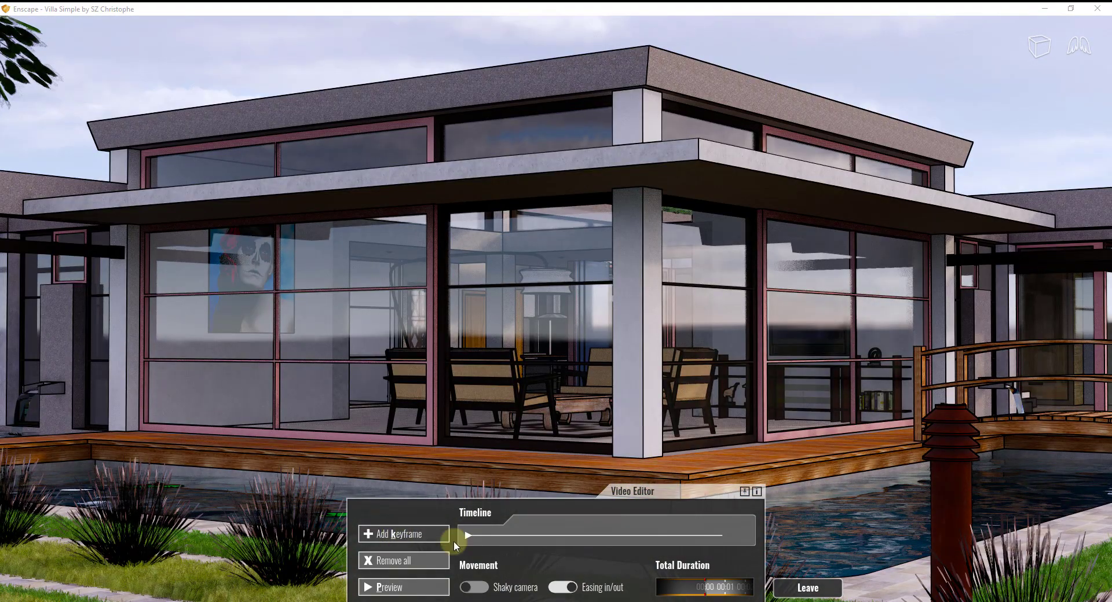
key("k")
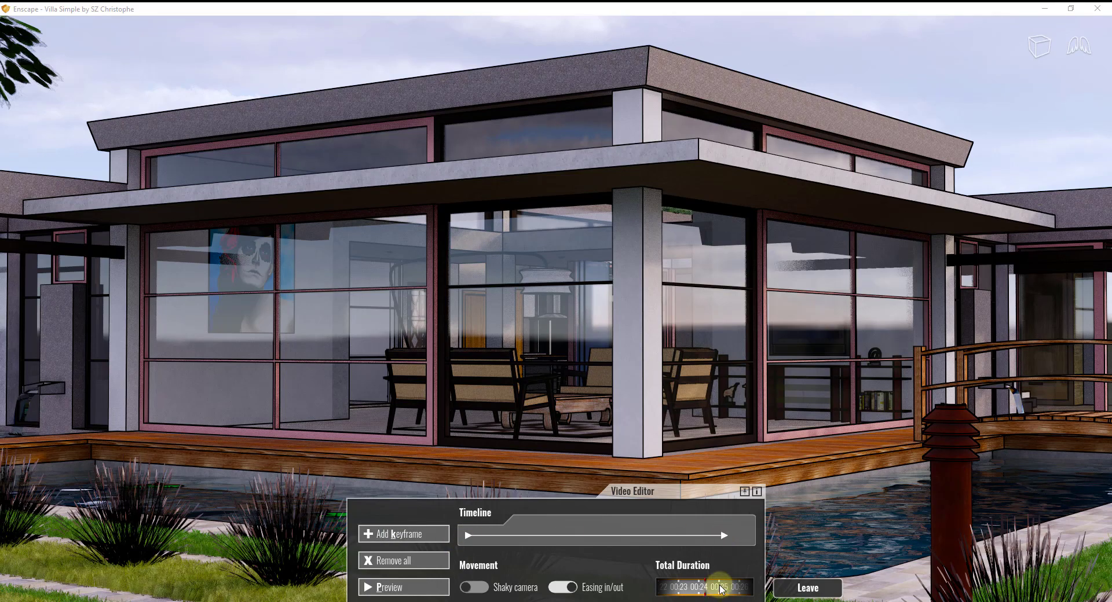
Set the video's total duration to about 20 seconds and preview the camera path between the two keyframes.
mouse_move(720, 589)
left_mouse_down()
mouse_move(779, 590)
mouse_move(718, 591)
left_mouse_up()
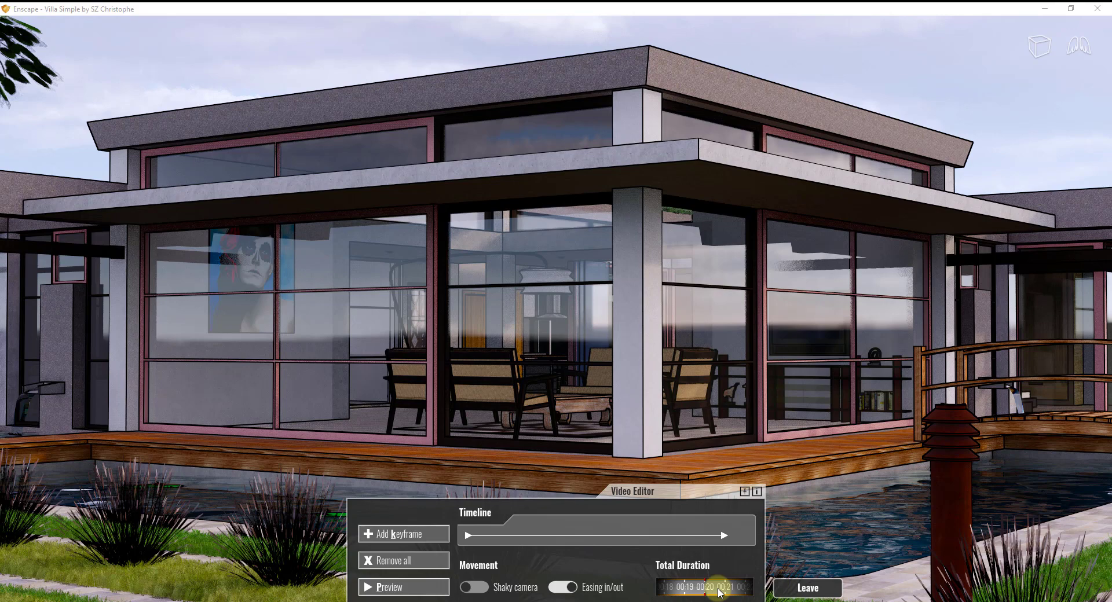
left_click(412, 589)
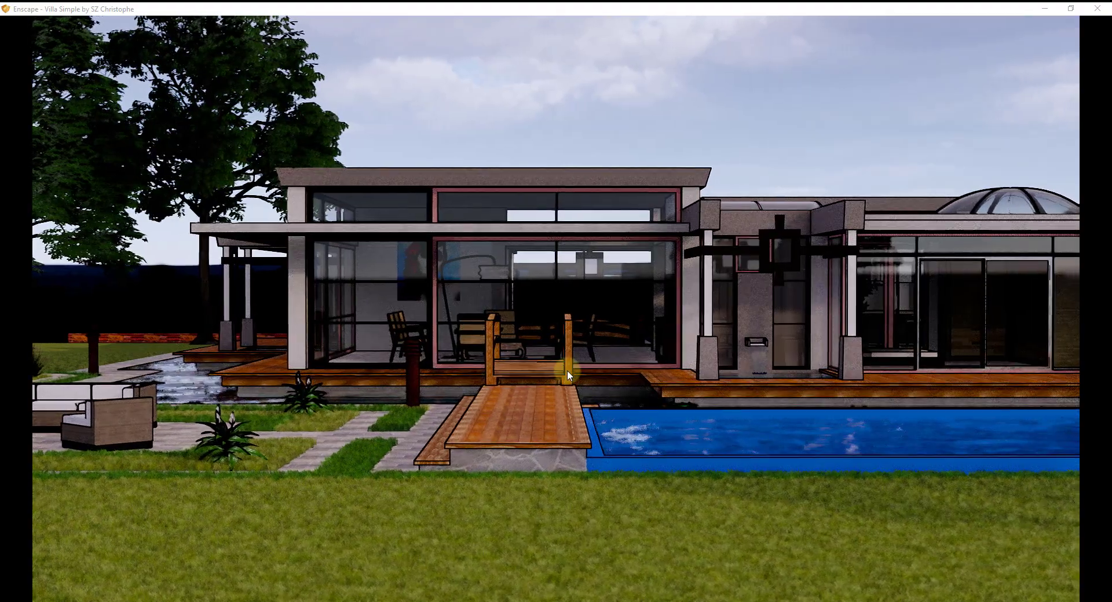
key("w")
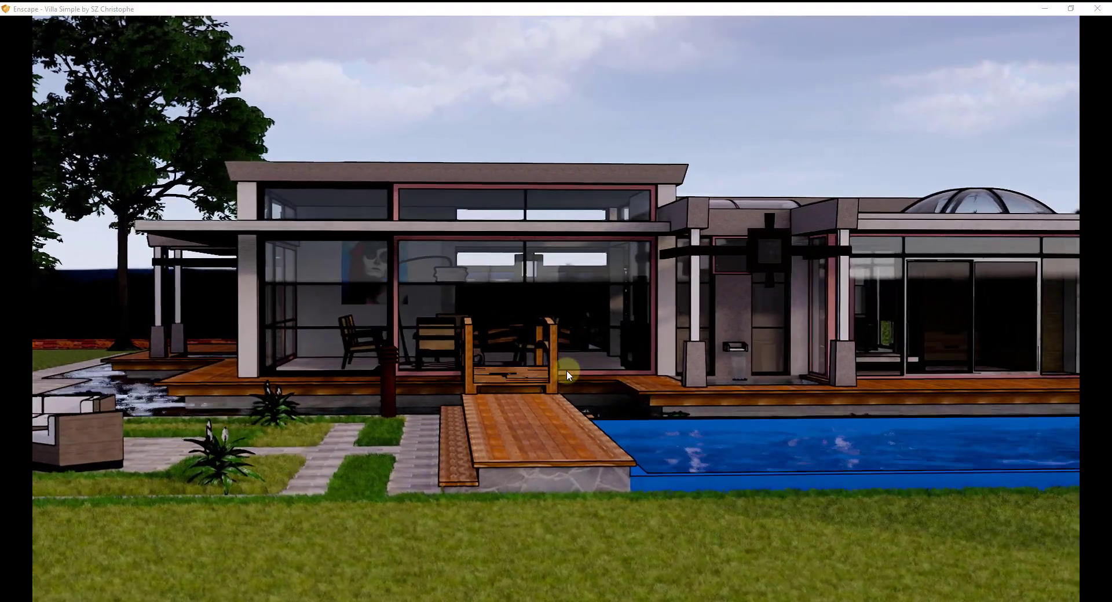
key("w")
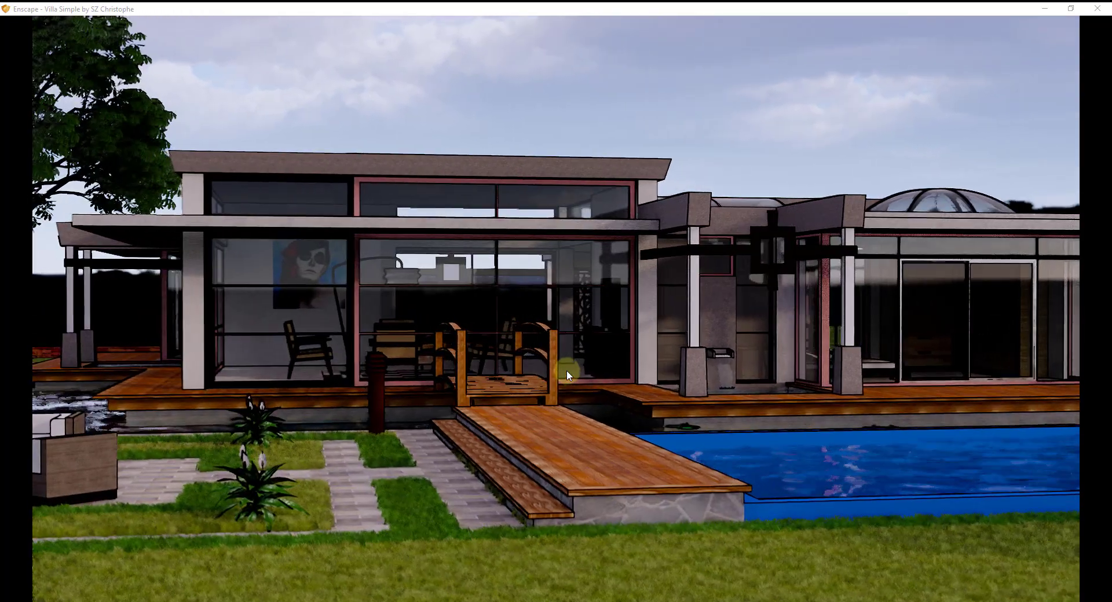
key("w")
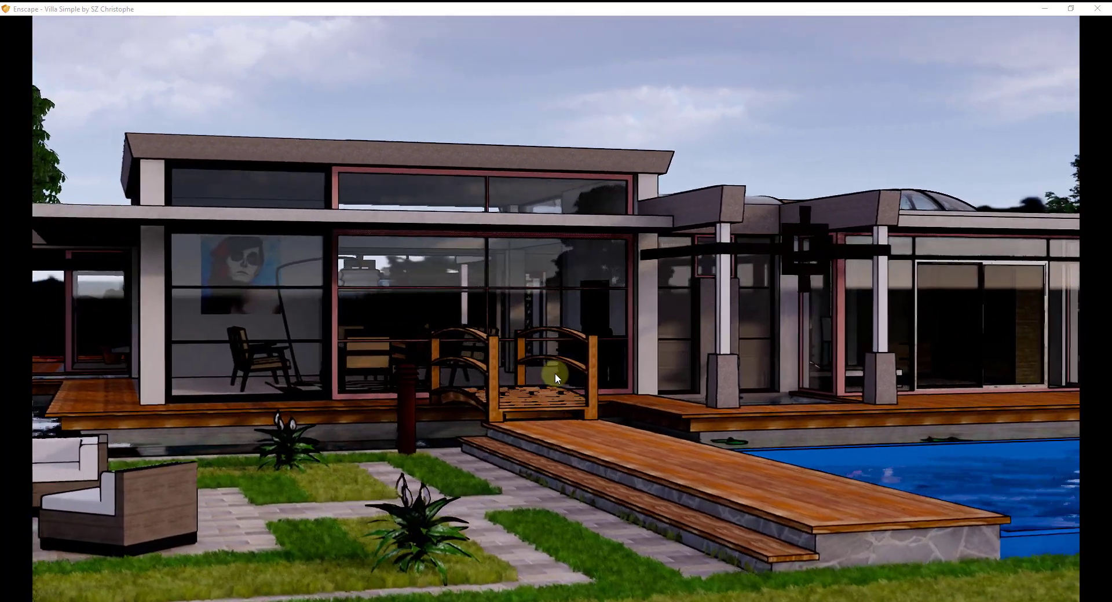
key("w")
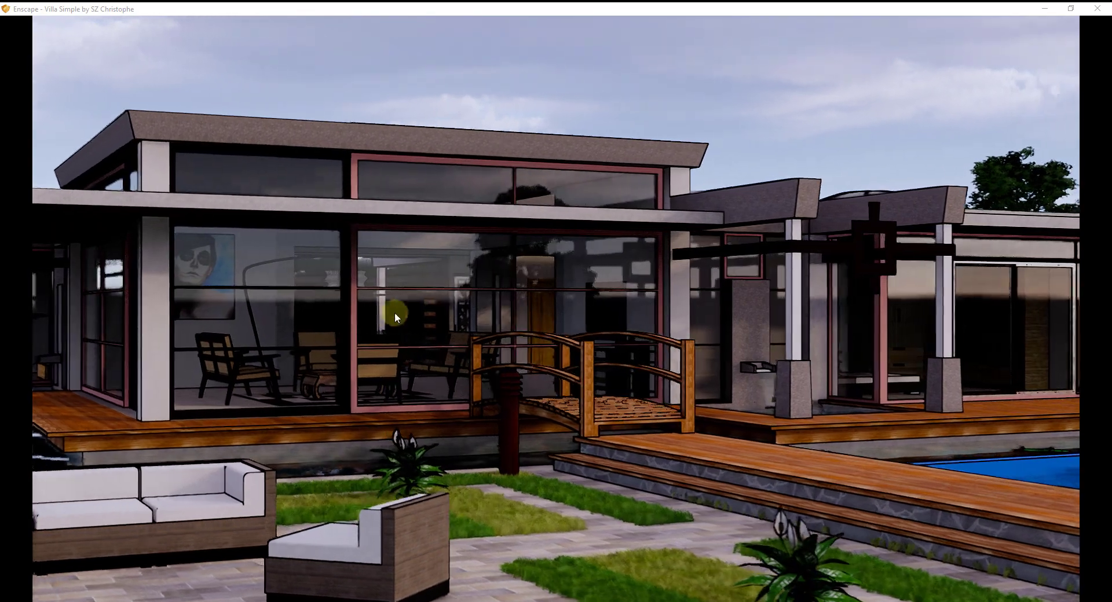
key("w")
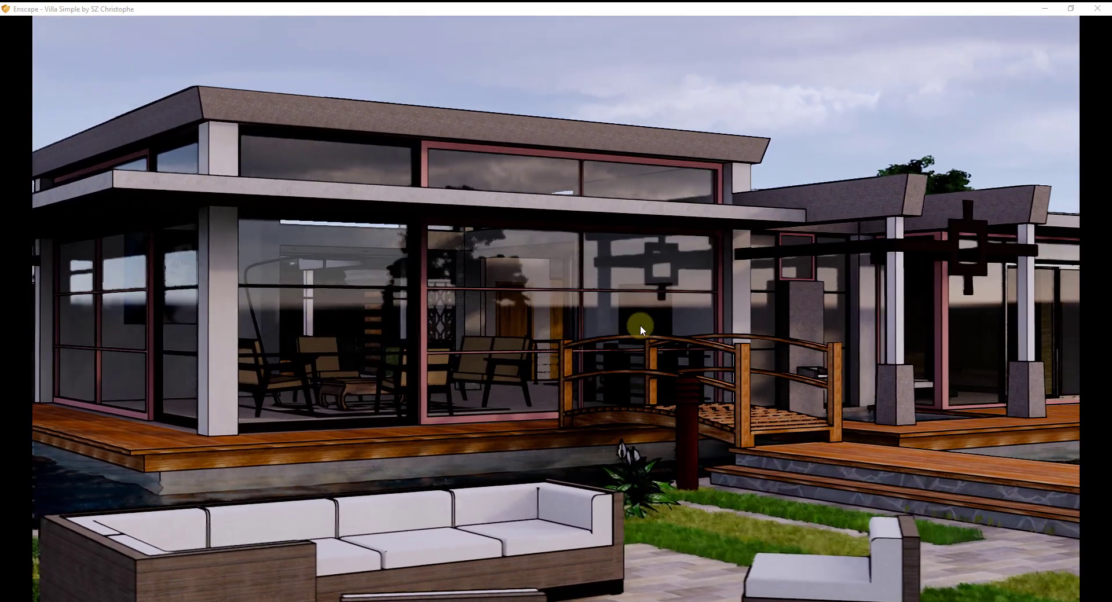
key("w")
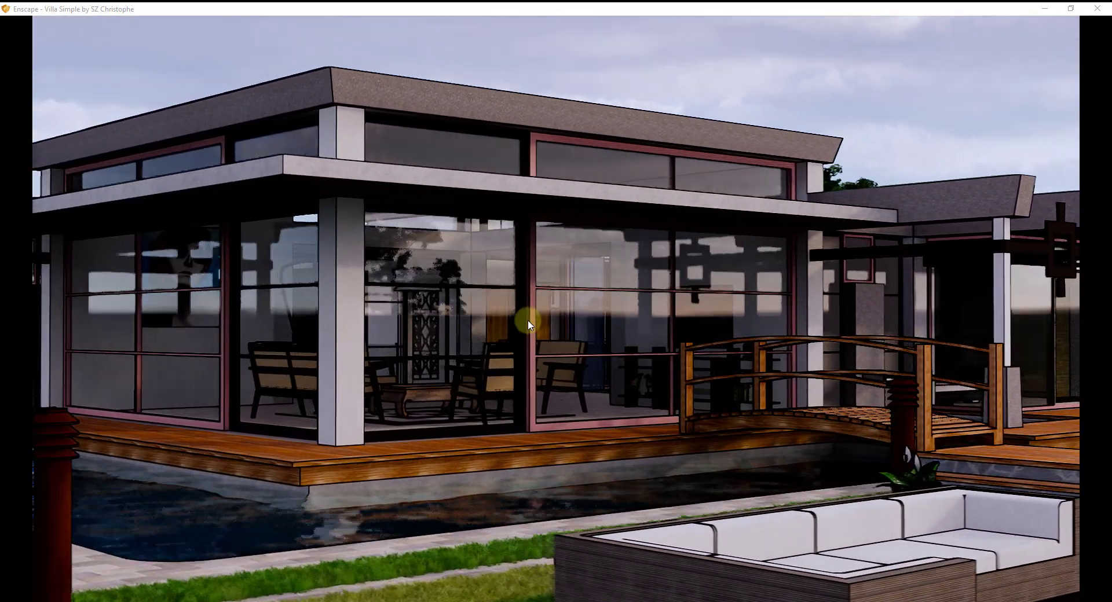
key("w")
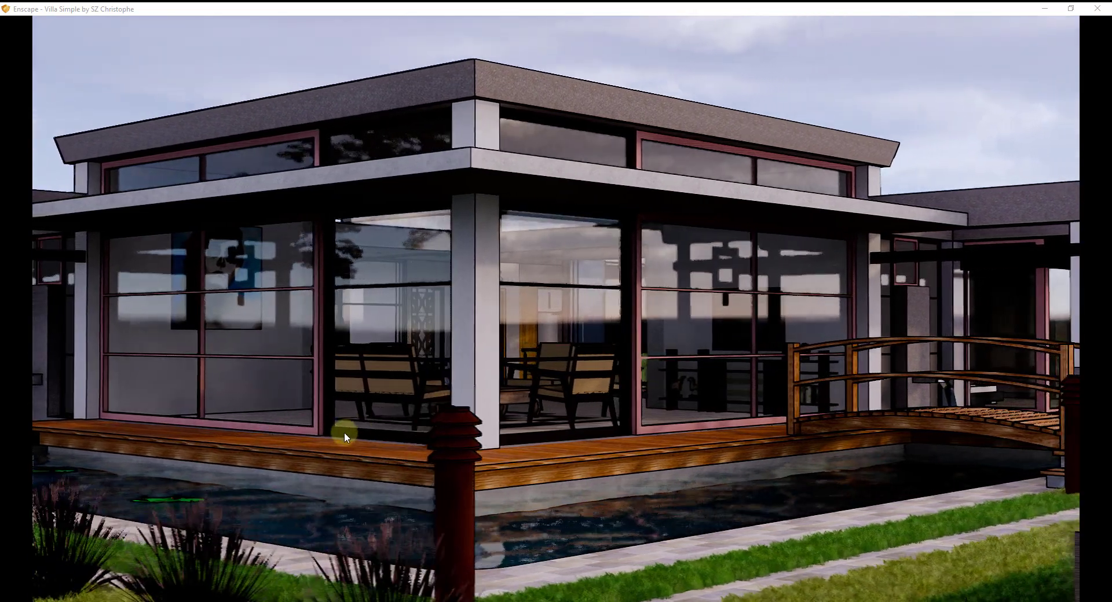
key("a")
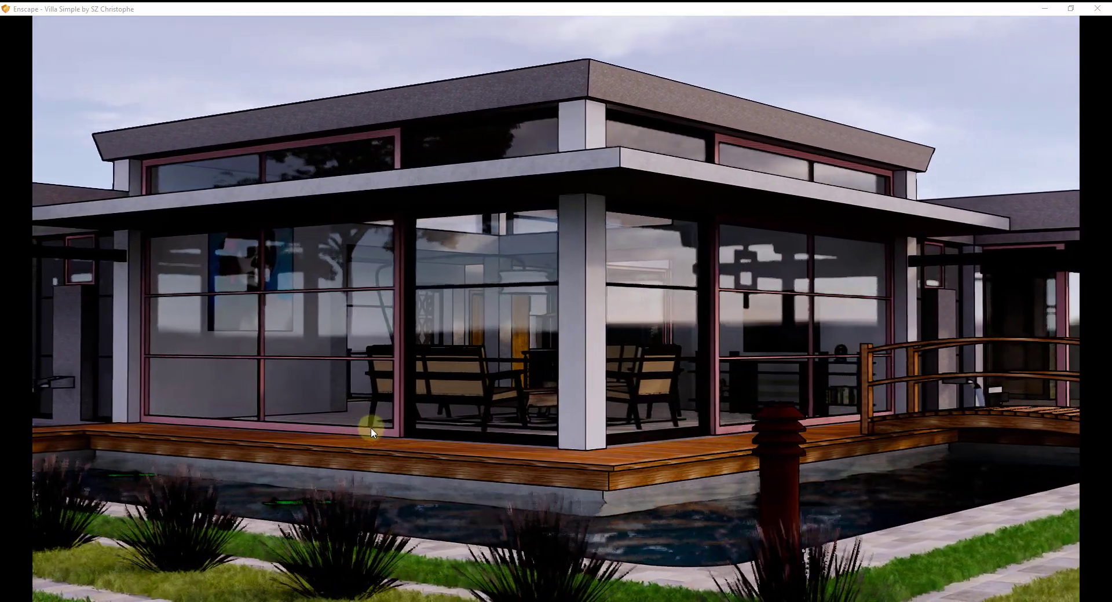
key("a")
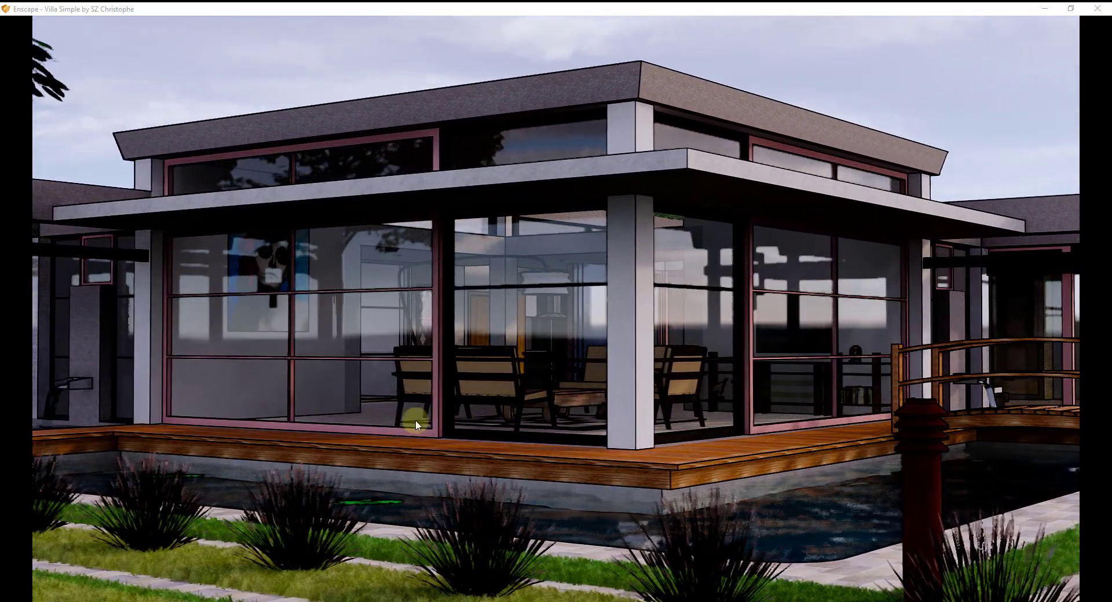
key("k")
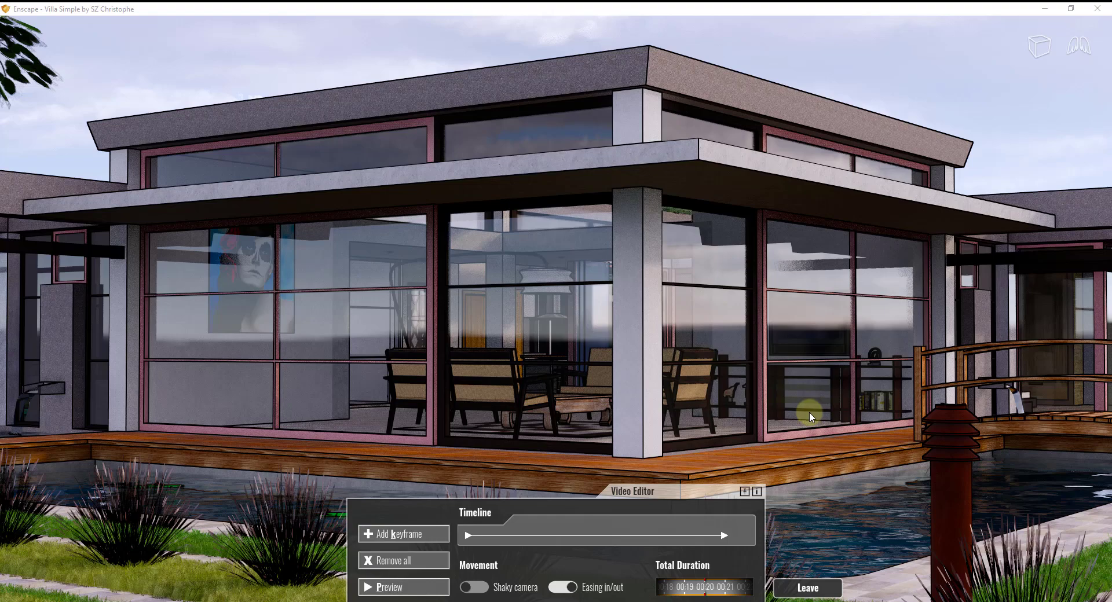
Fly around the outside of the villa to examine the camera path and its keyframe markers.
right_click_drag(808, 413, 807, 411)
key("s")
key("d")
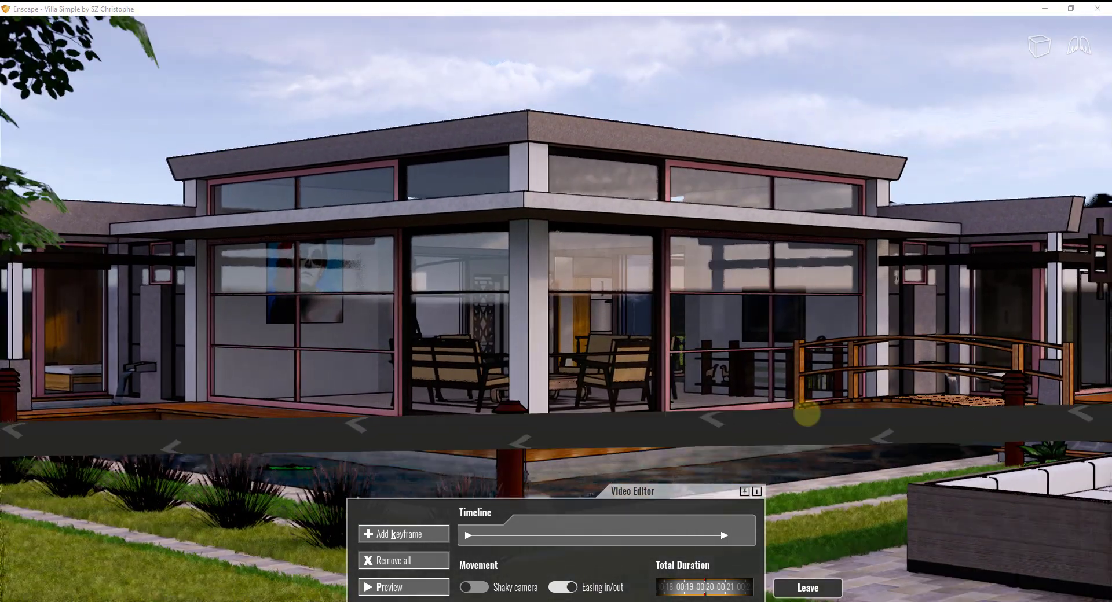
key("s")
right_click_drag(819, 405, 606, 376)
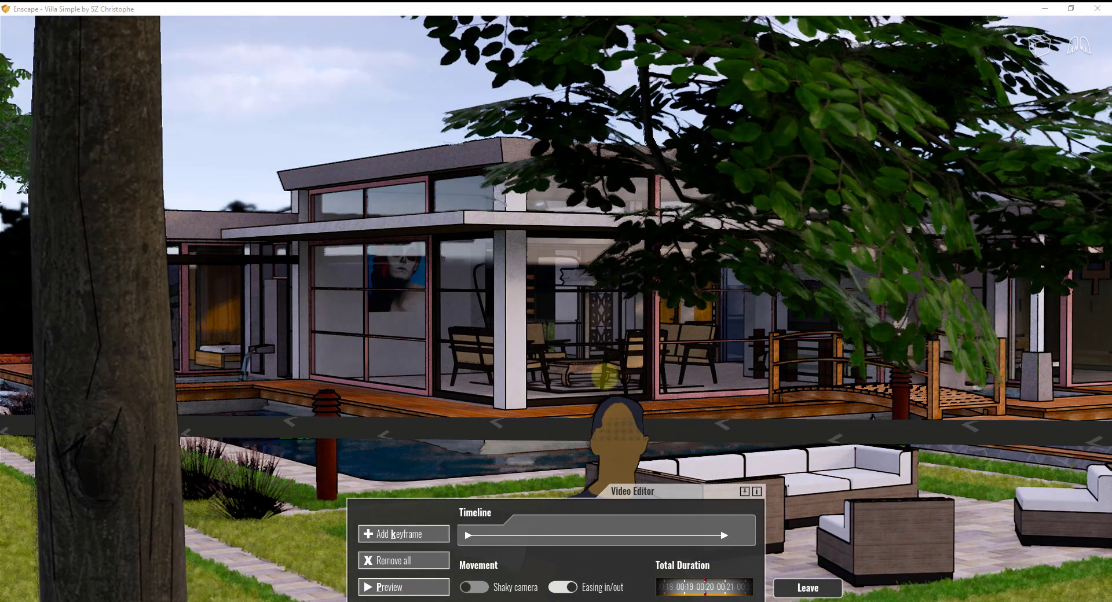
left_click_drag(606, 376, 596, 377)
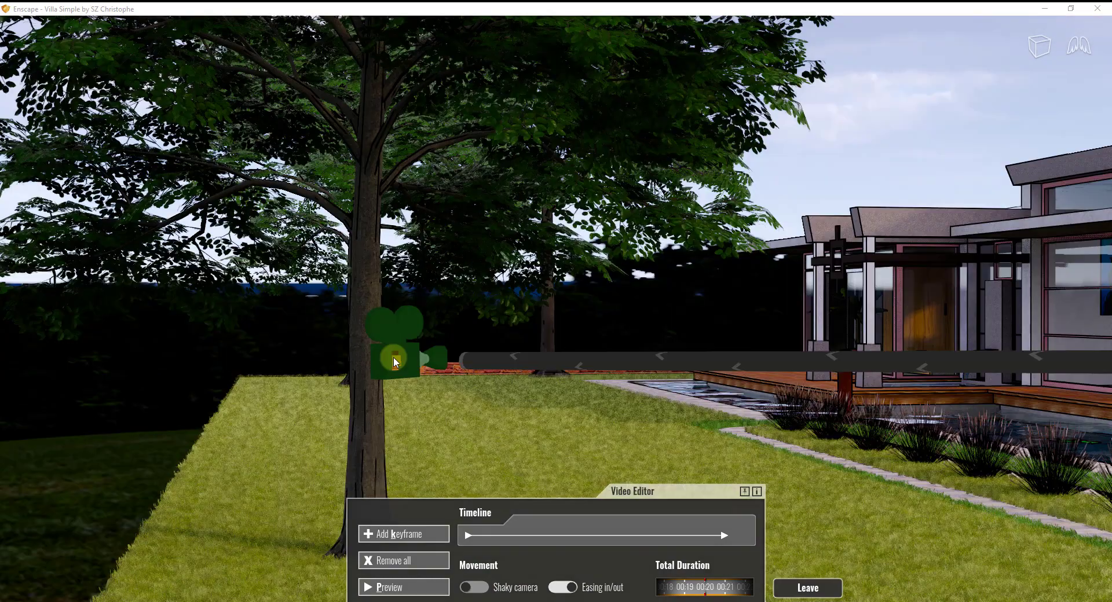
left_click_drag(408, 357, 442, 363)
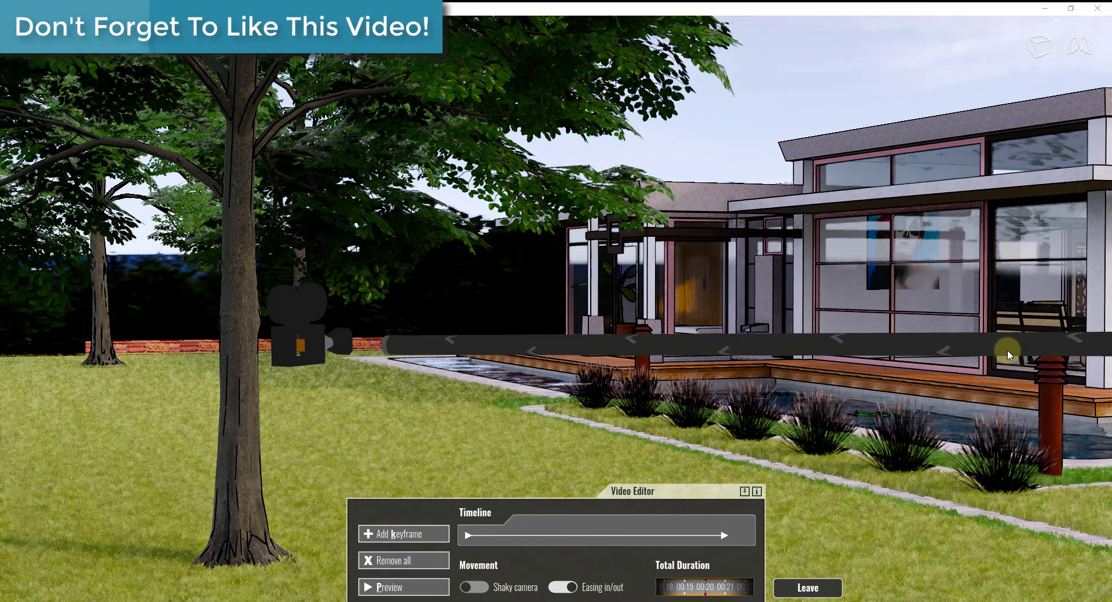
key("s")
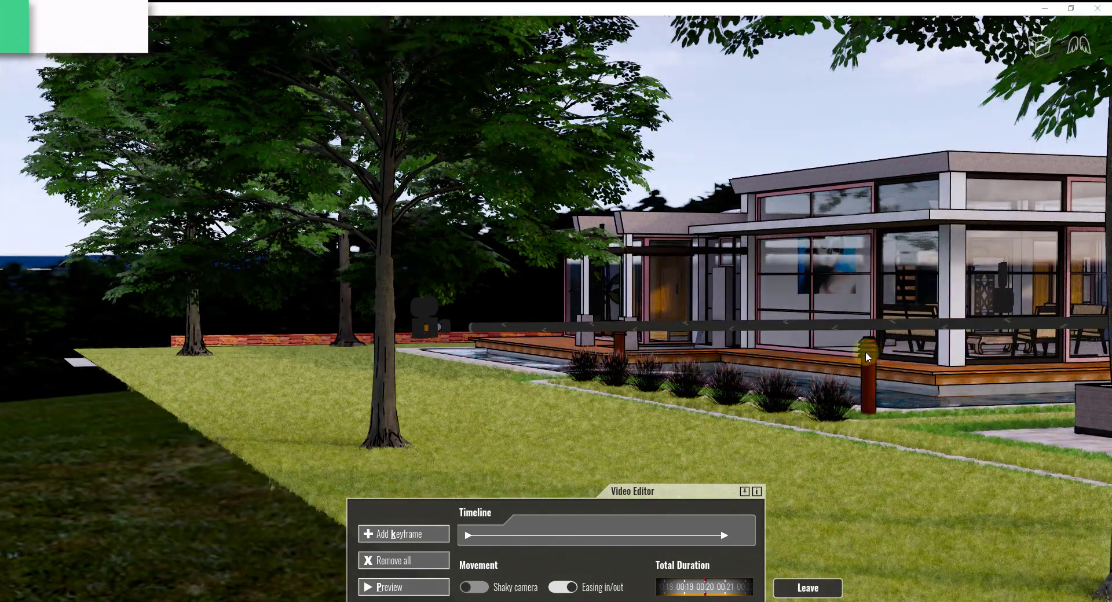
Insert an intermediate keyframe on the camera path, pulled back over the lawn and facing the glazed living room's outer corner.
left_click(864, 353)
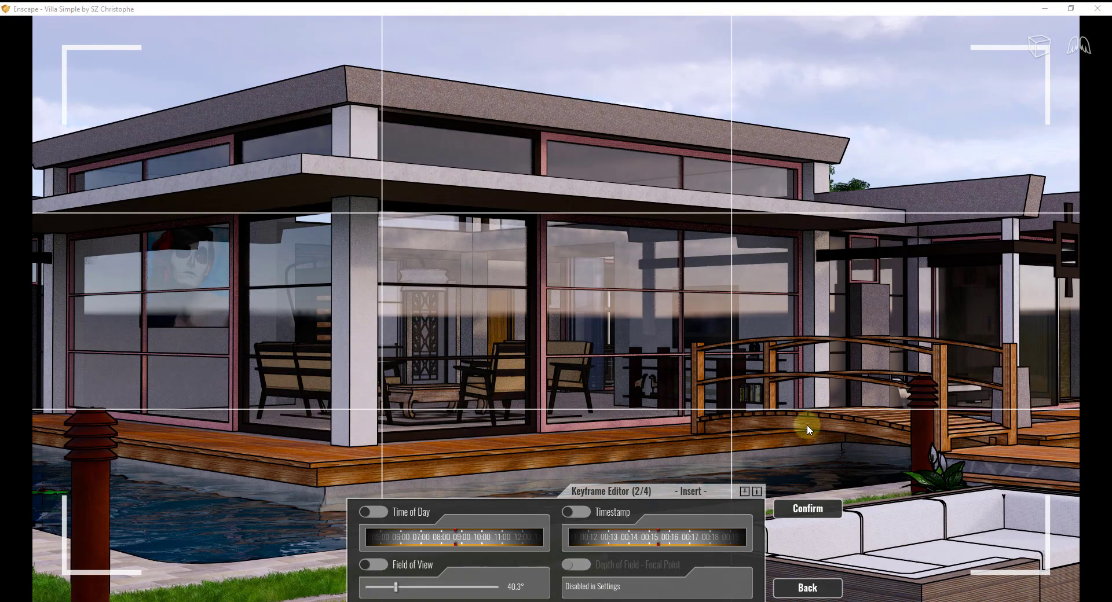
right_click_drag(805, 393, 801, 392)
left_click_drag(801, 393, 806, 391)
key("s")
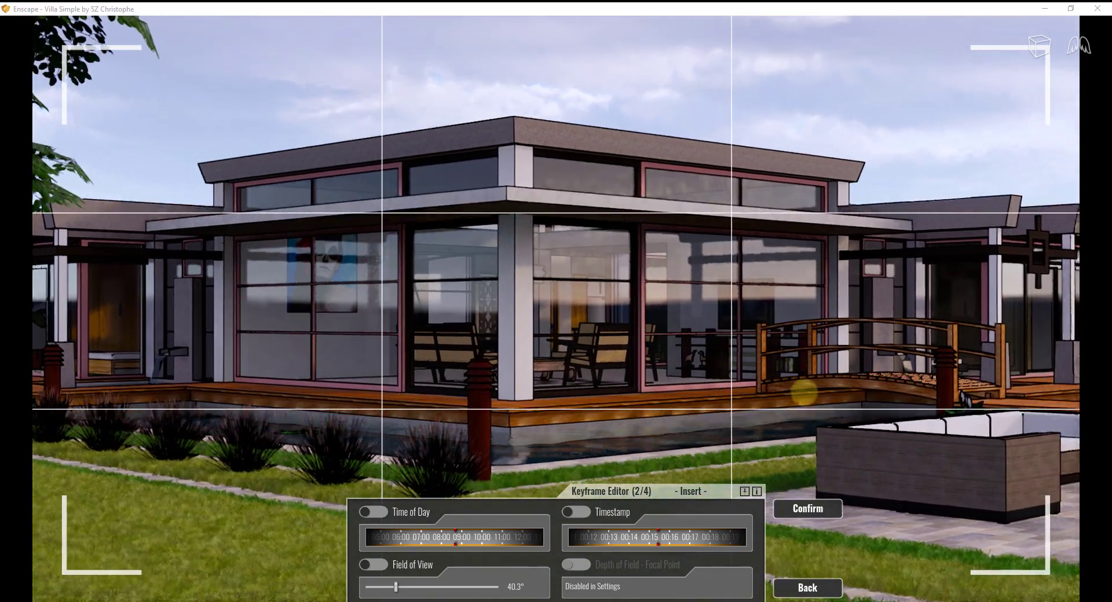
left_click_drag(804, 392, 803, 392)
key("s")
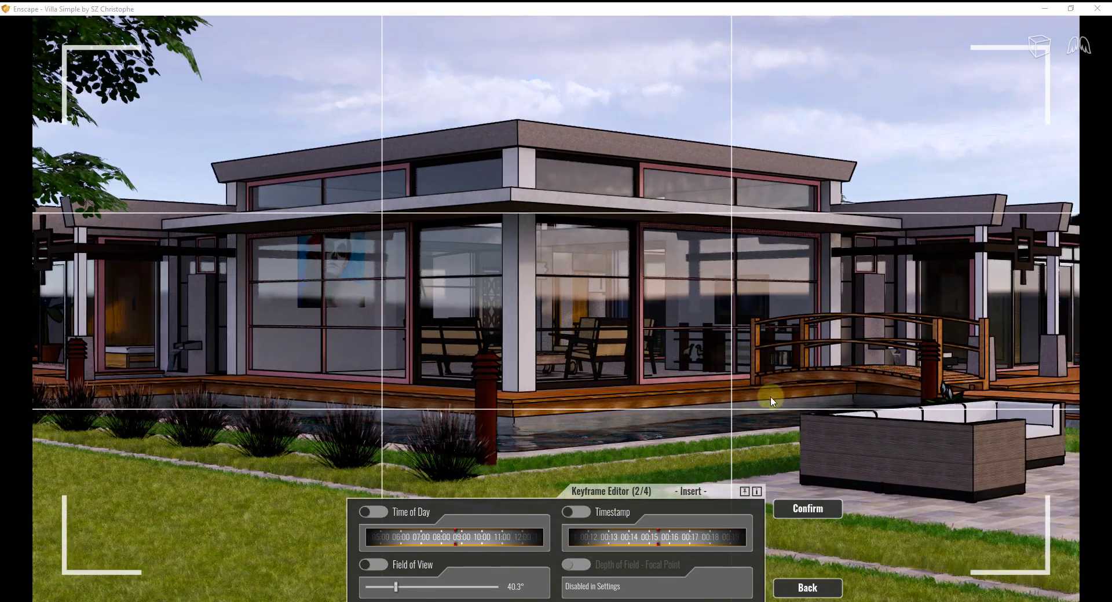
left_click(804, 508)
left_click(806, 511)
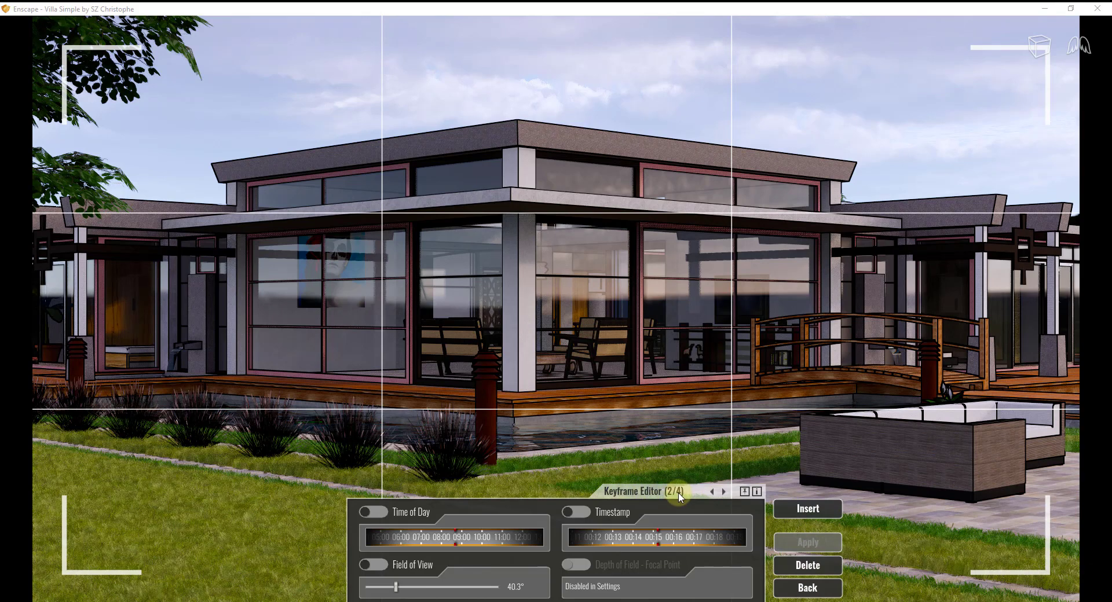
left_click(807, 588)
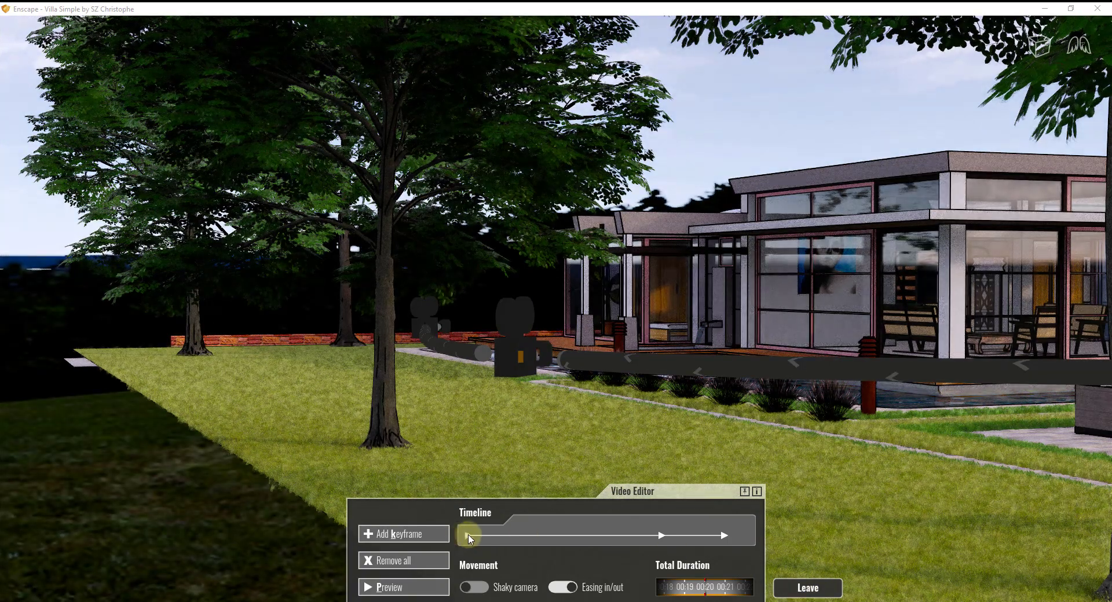
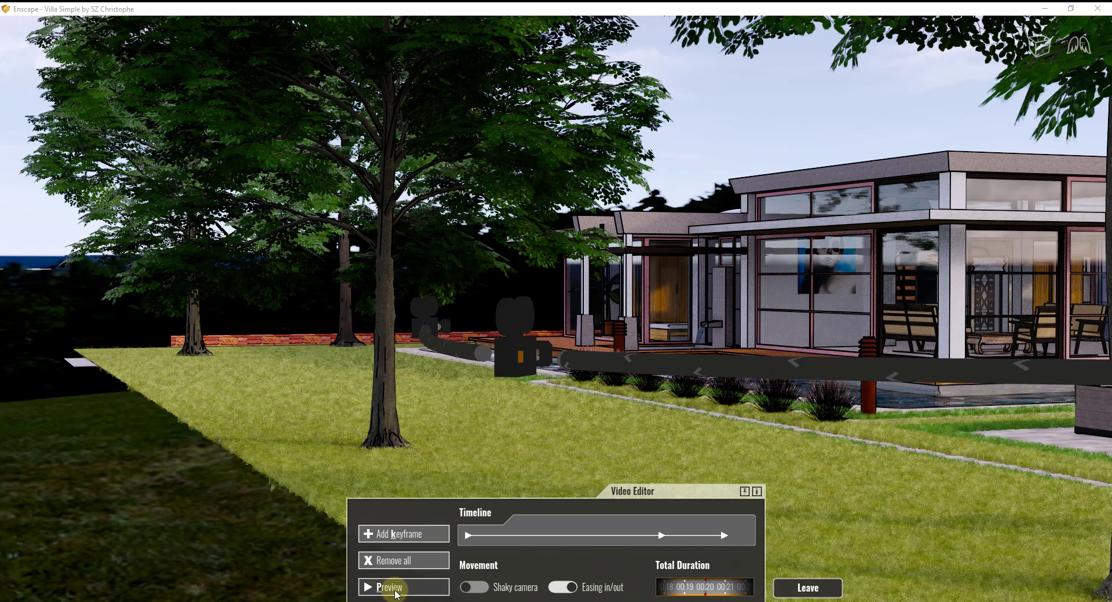
Preview the video with the inserted keyframe and examine the whole camera path from above the site.
left_click(396, 589)
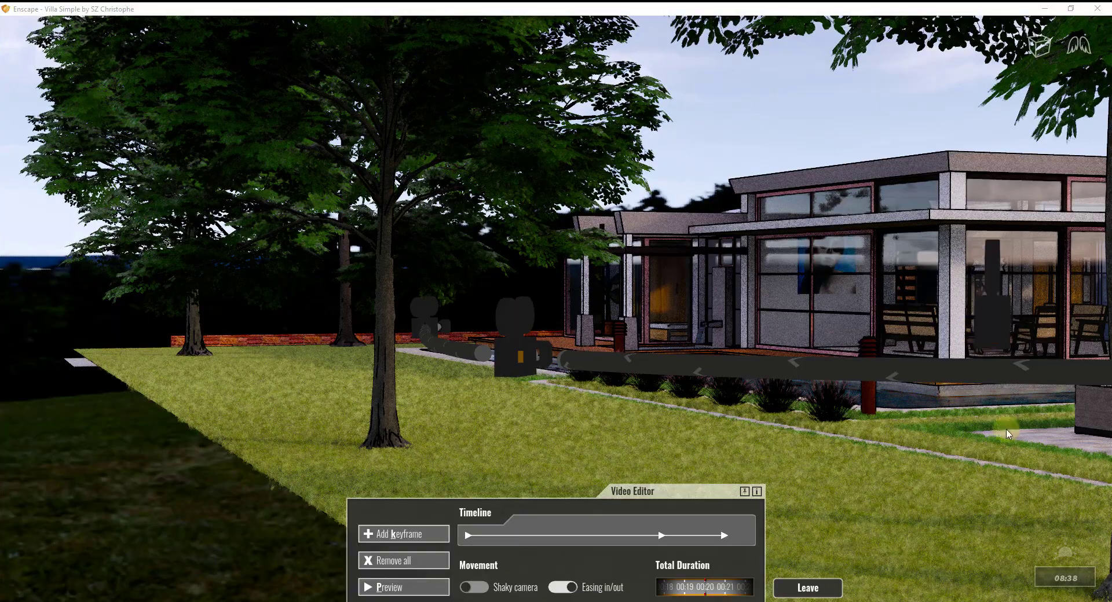
right_click_drag(748, 425, 738, 410)
key("s")
left_click_drag(745, 379, 747, 372)
scroll(748, 373, "down", 5)
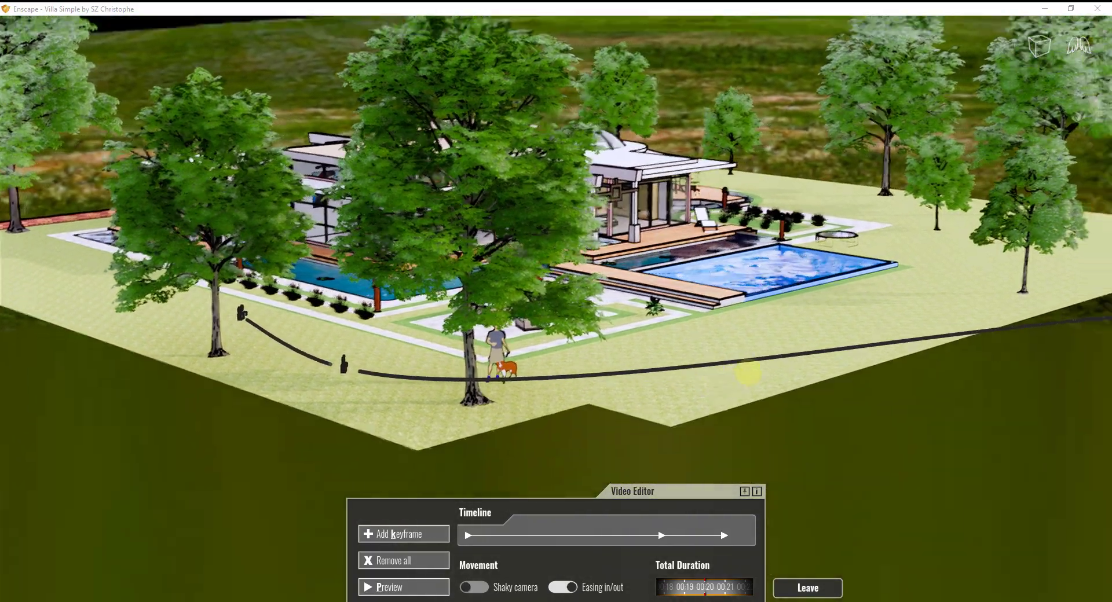
left_click_drag(747, 374, 924, 315)
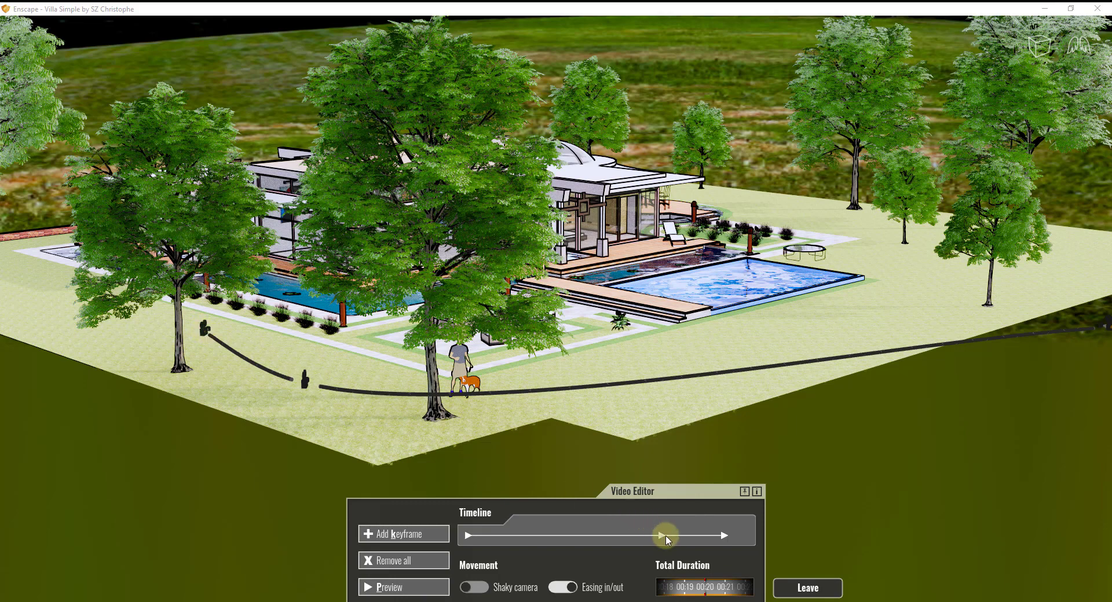
Open the middle keyframe from the path, move on to the duplicated end keyframes and delete one of them.
left_click(305, 383)
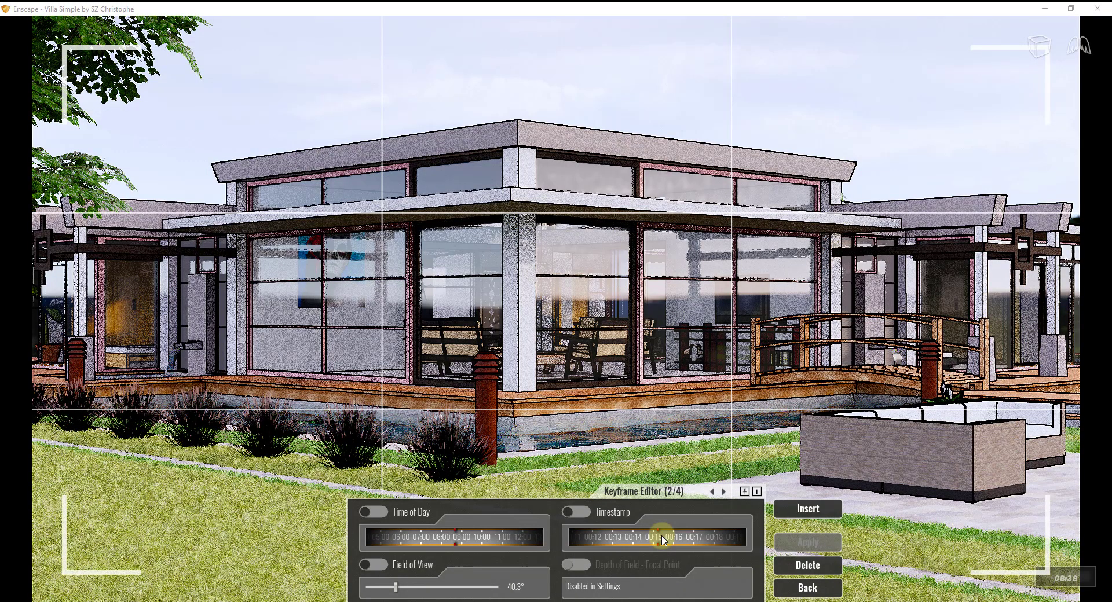
key("Escape")
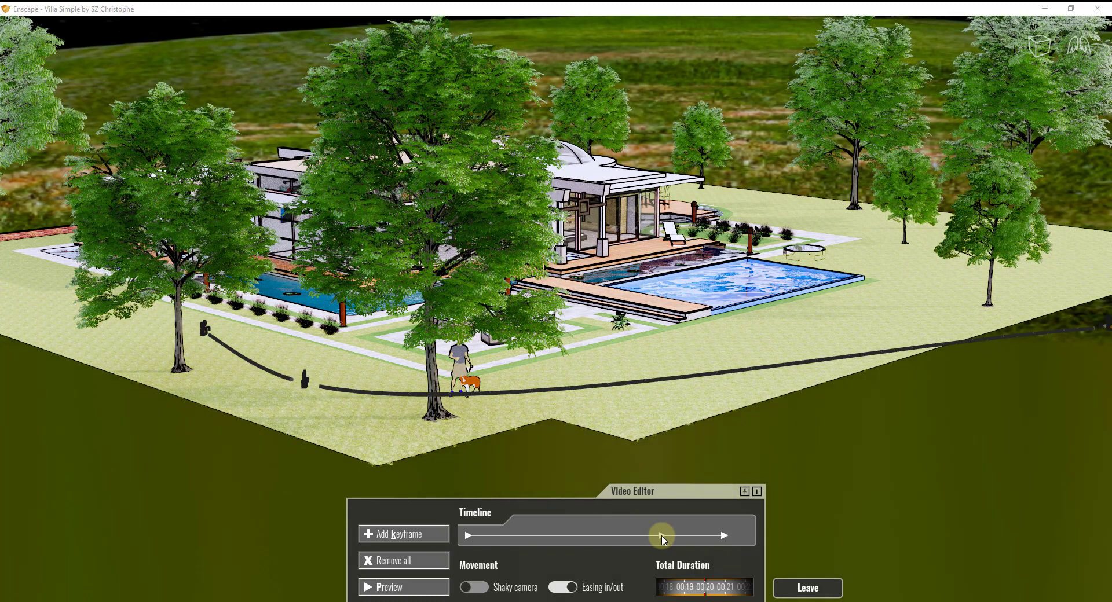
left_click(662, 536)
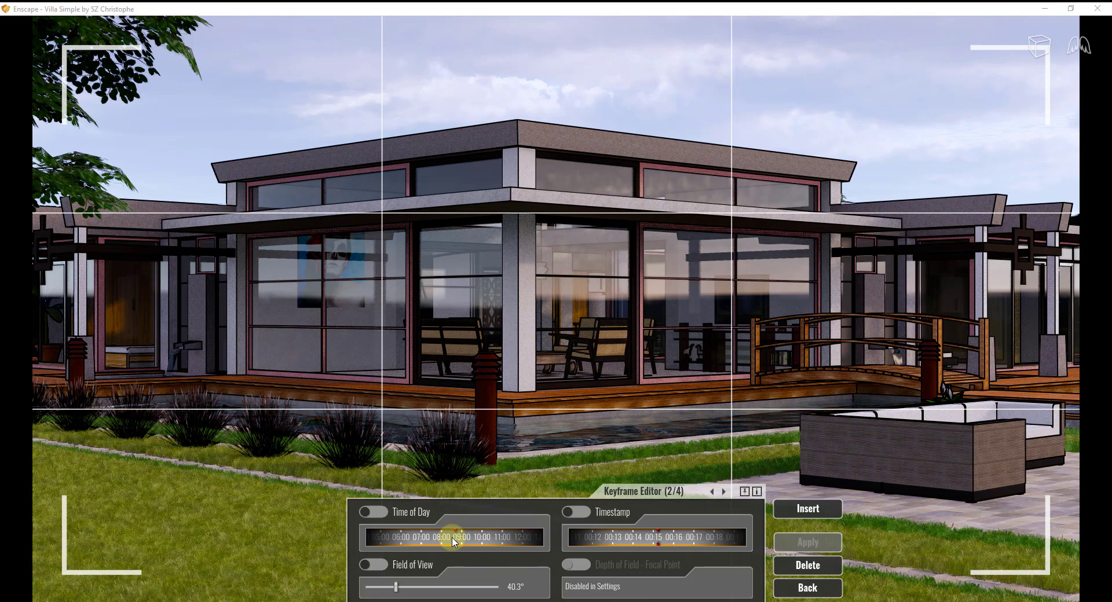
left_click(724, 492)
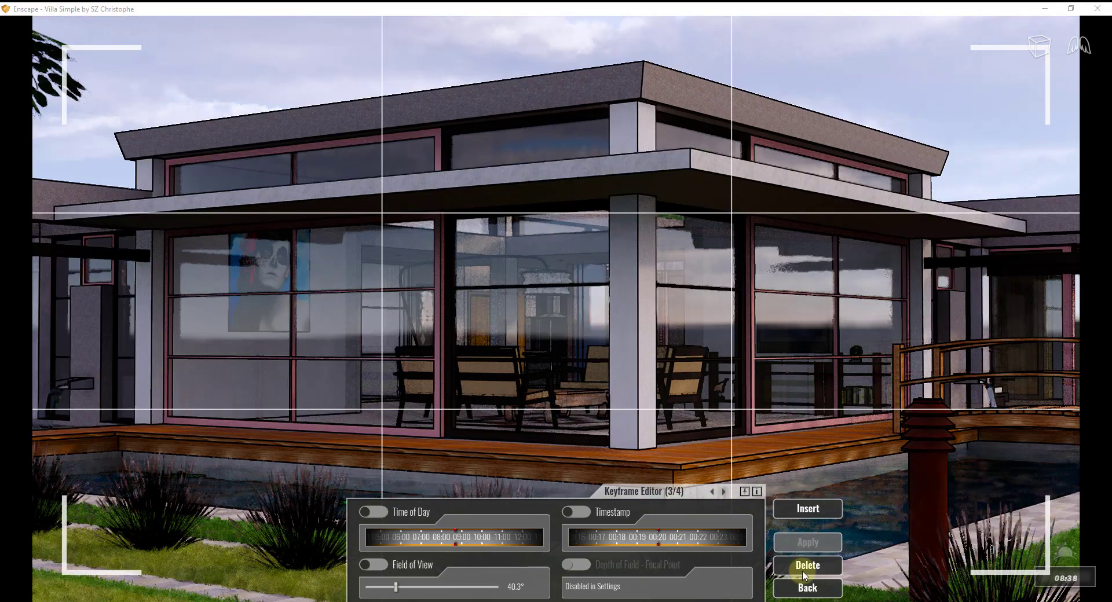
left_click(807, 566)
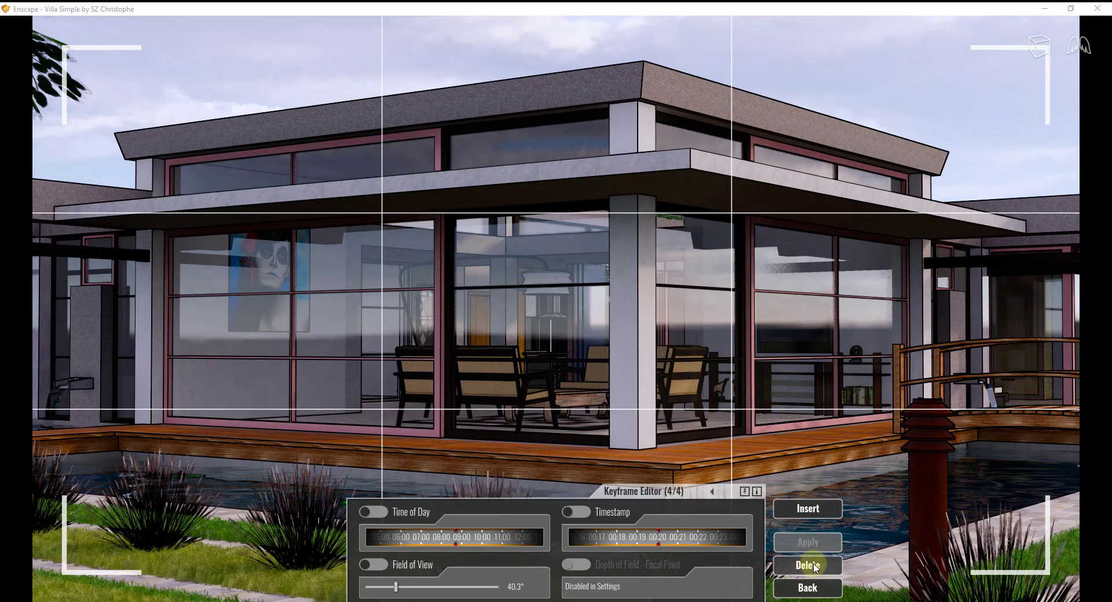
left_click(811, 566)
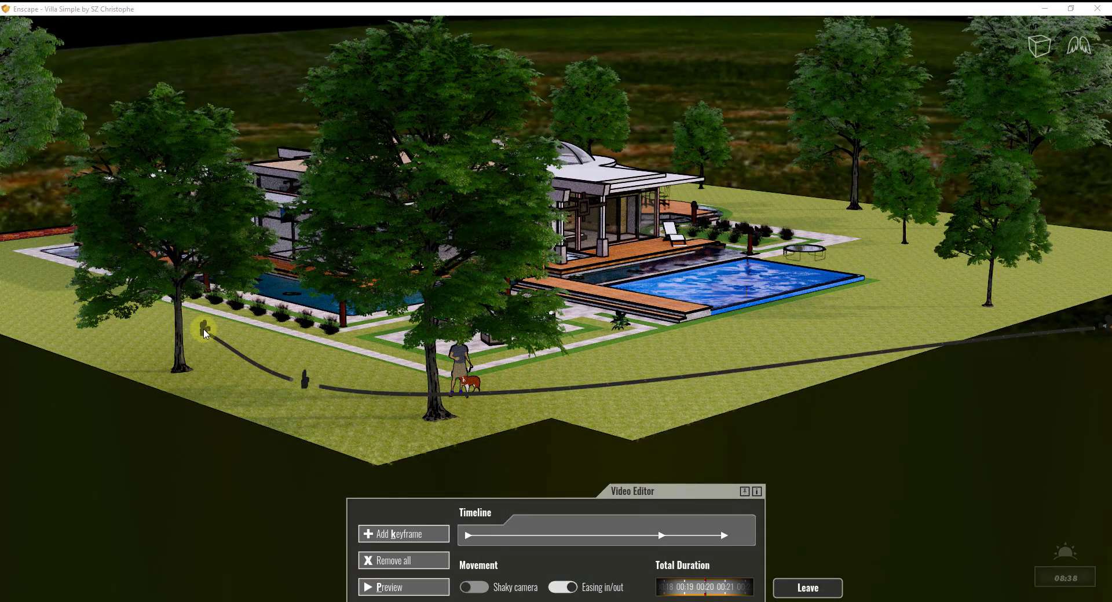
Step through the keyframes and reposition the last one to face the living room's far side across the row of grasses.
left_click(203, 329)
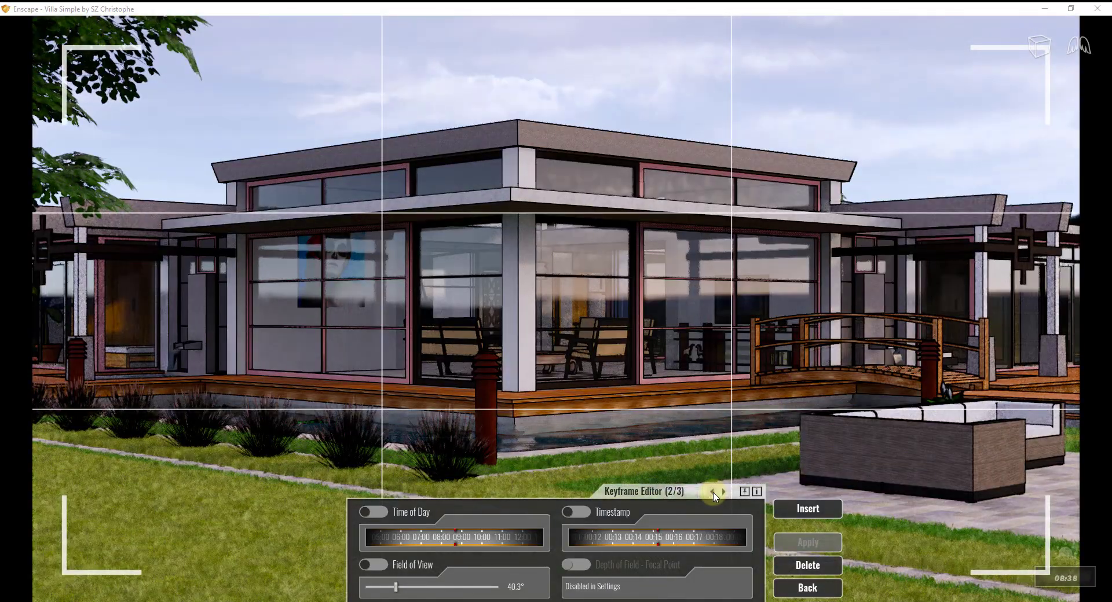
left_click(713, 492)
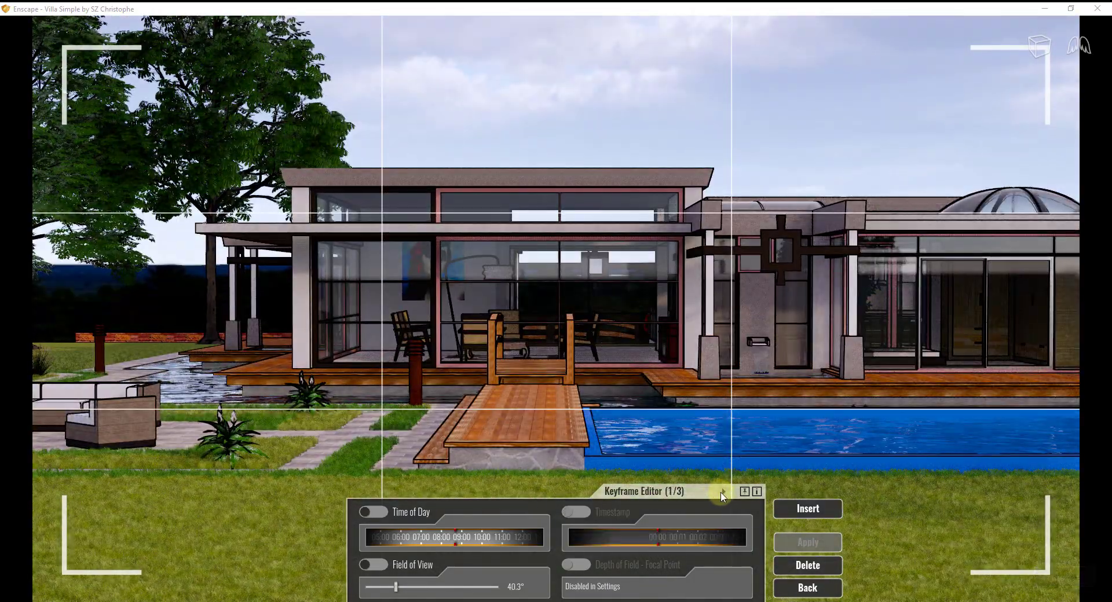
left_click(724, 492)
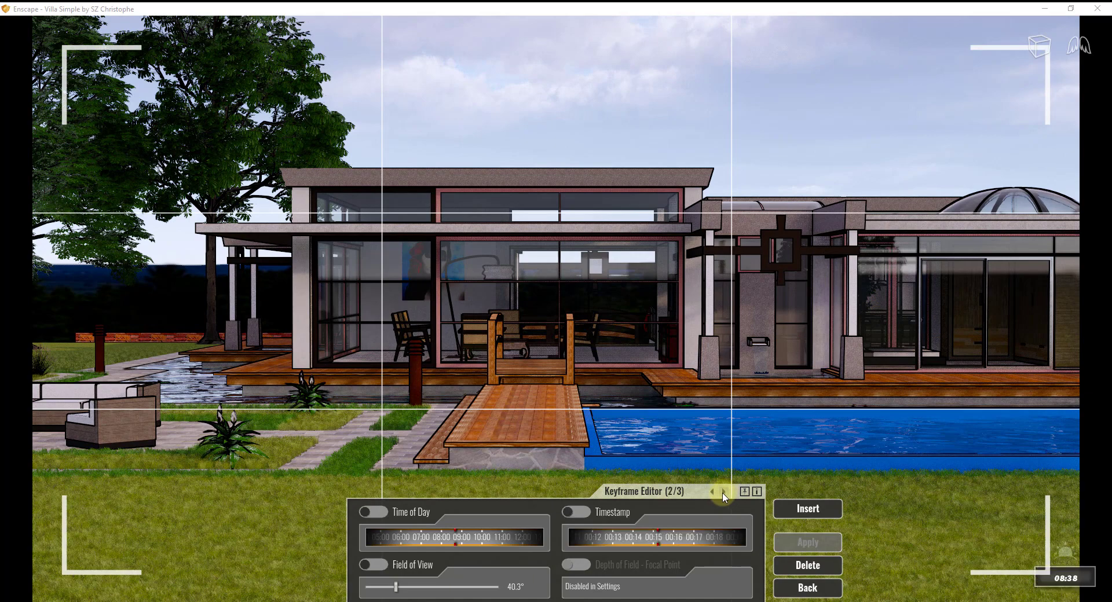
left_click(724, 492)
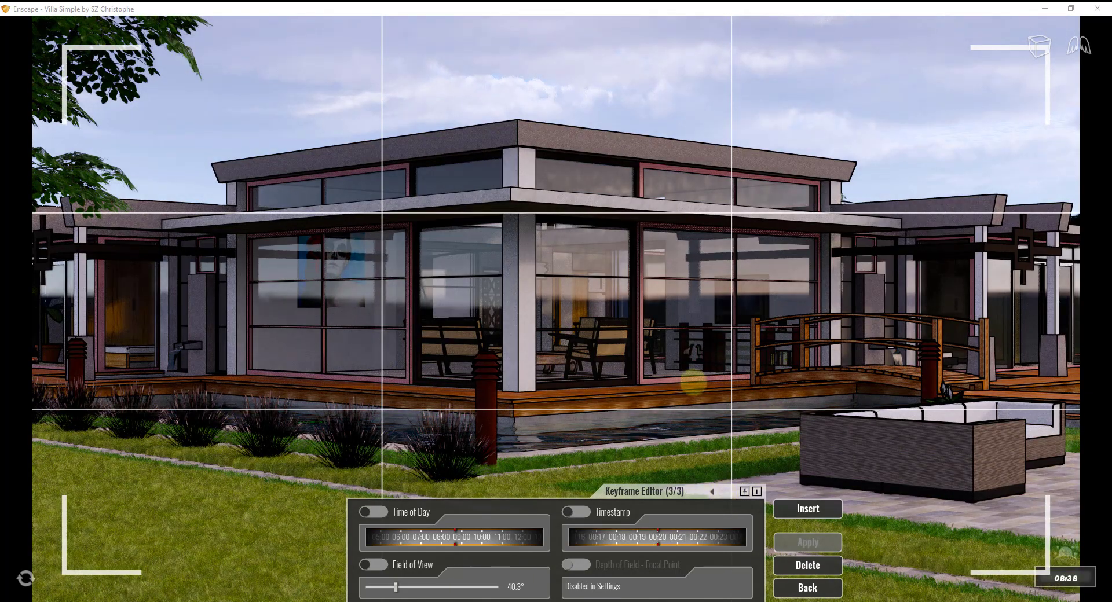
mouse_move(693, 383)
right_mouse_down()
mouse_move(680, 384)
mouse_move(704, 383)
mouse_move(691, 383)
right_mouse_up()
left_click_drag(692, 383, 693, 384)
scroll(691, 382, "down", 3)
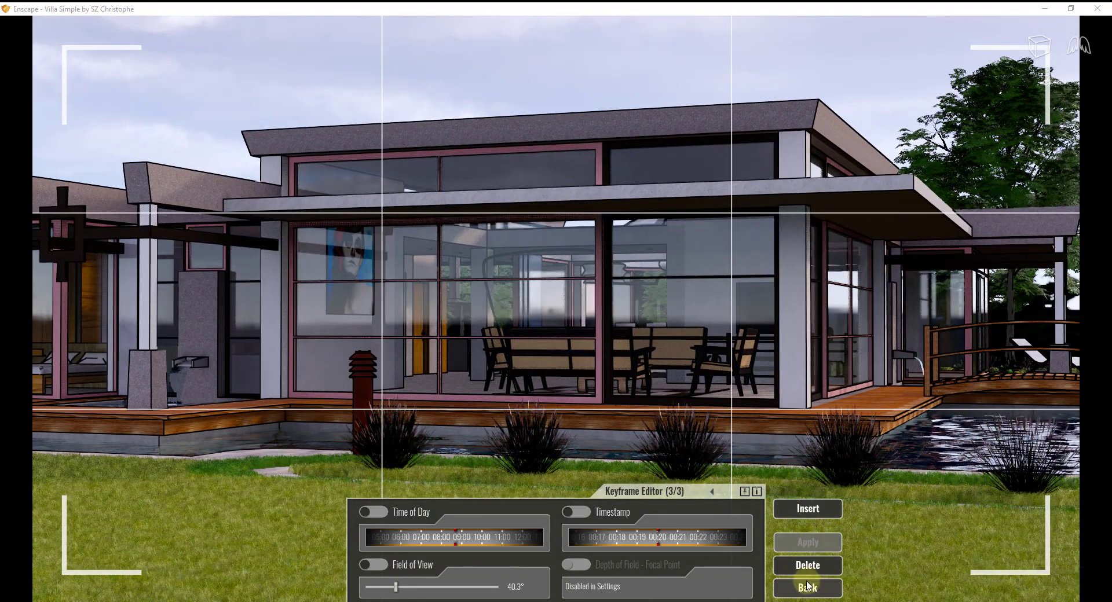
left_click(808, 588)
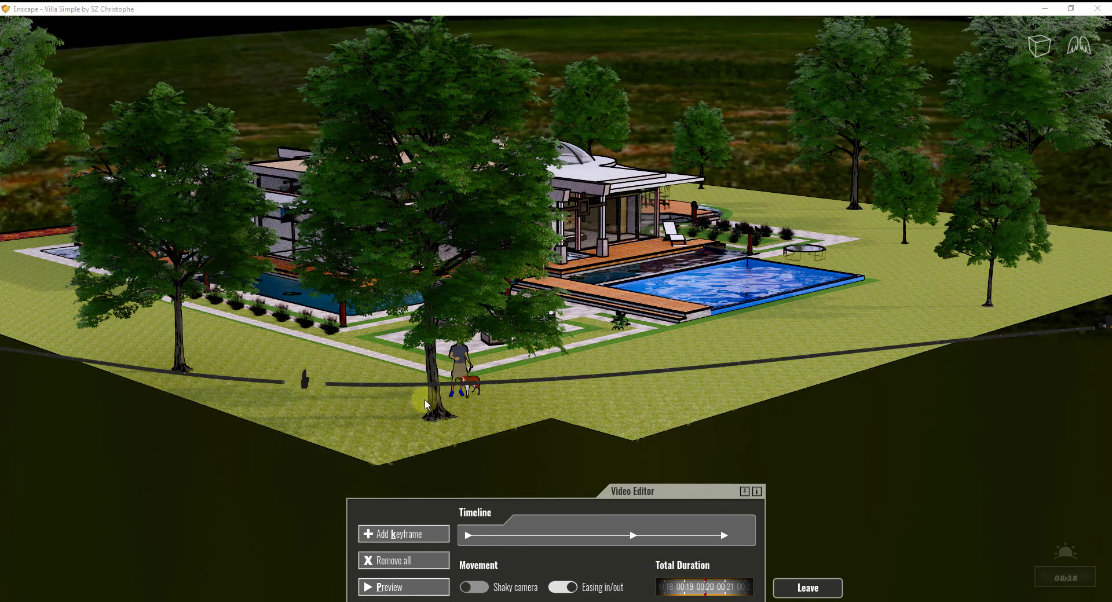
Preview the revised camera path and set the video's total duration to 15 seconds.
left_click_drag(425, 399, 86, 342)
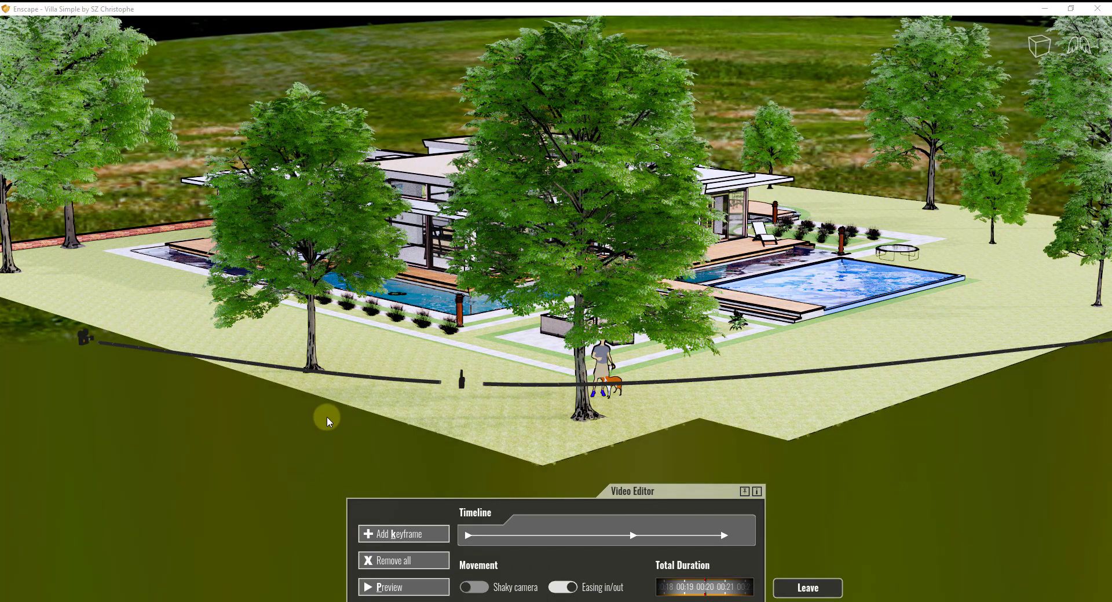
left_click(389, 588)
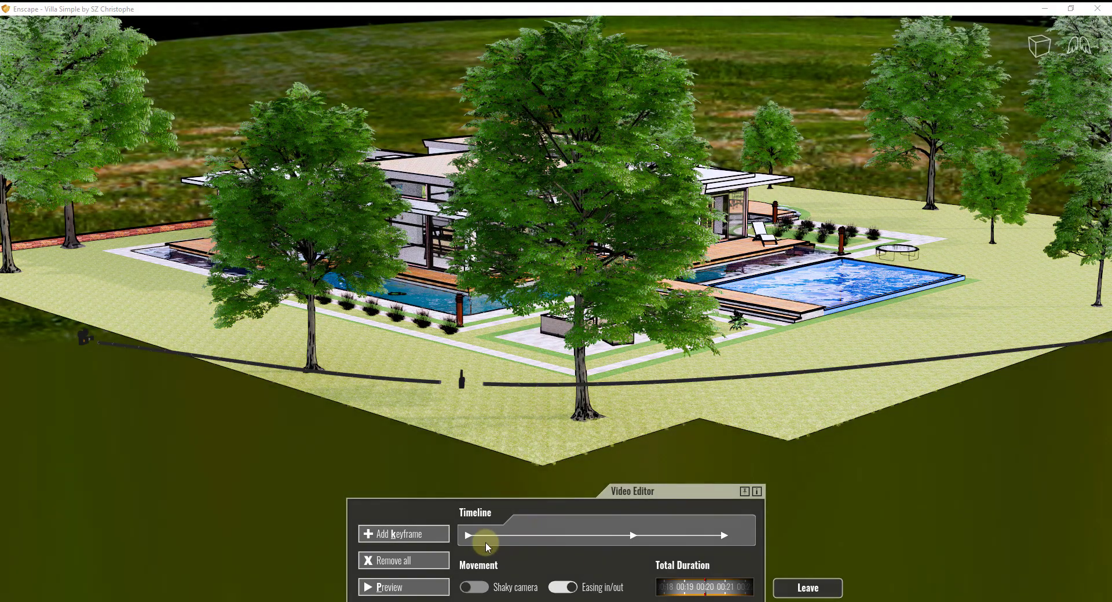
left_click_drag(682, 591, 729, 592)
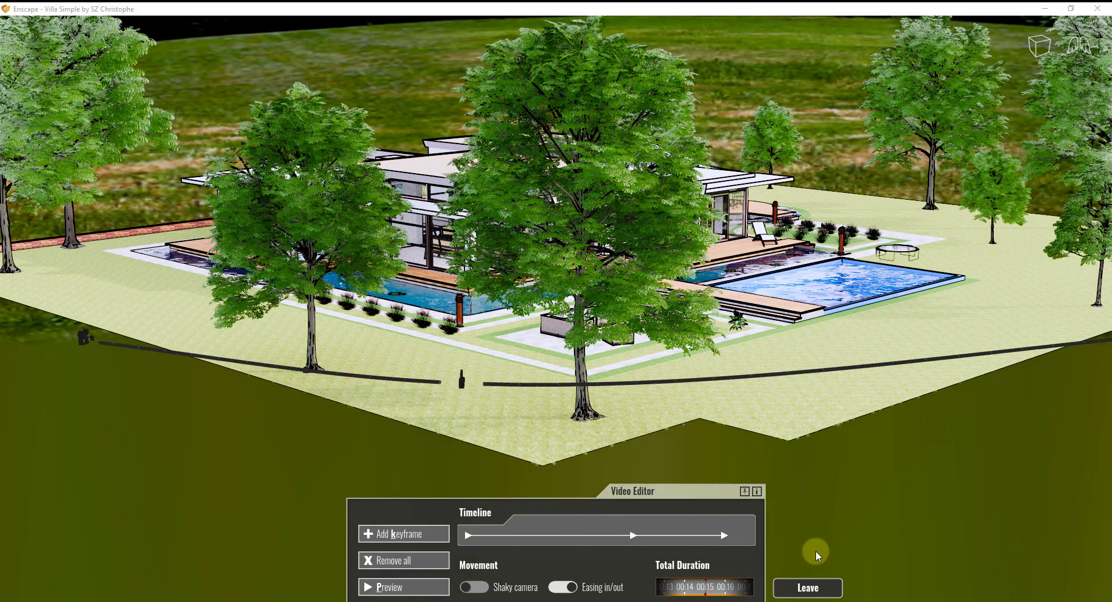
Open the first keyframe to review its time of day and field of view options.
left_click(468, 535)
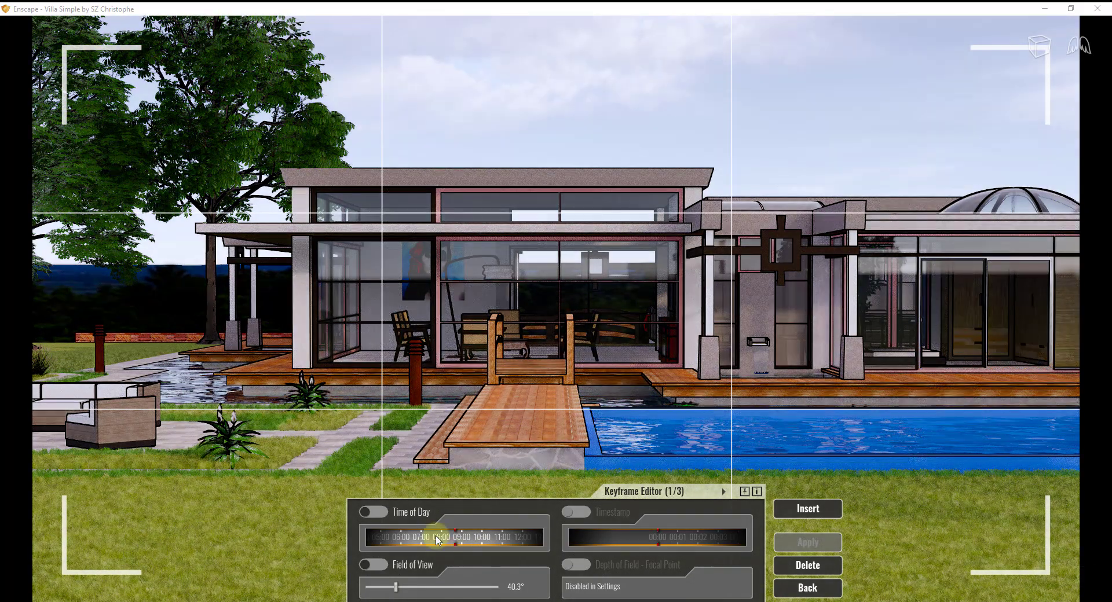
left_click(398, 569)
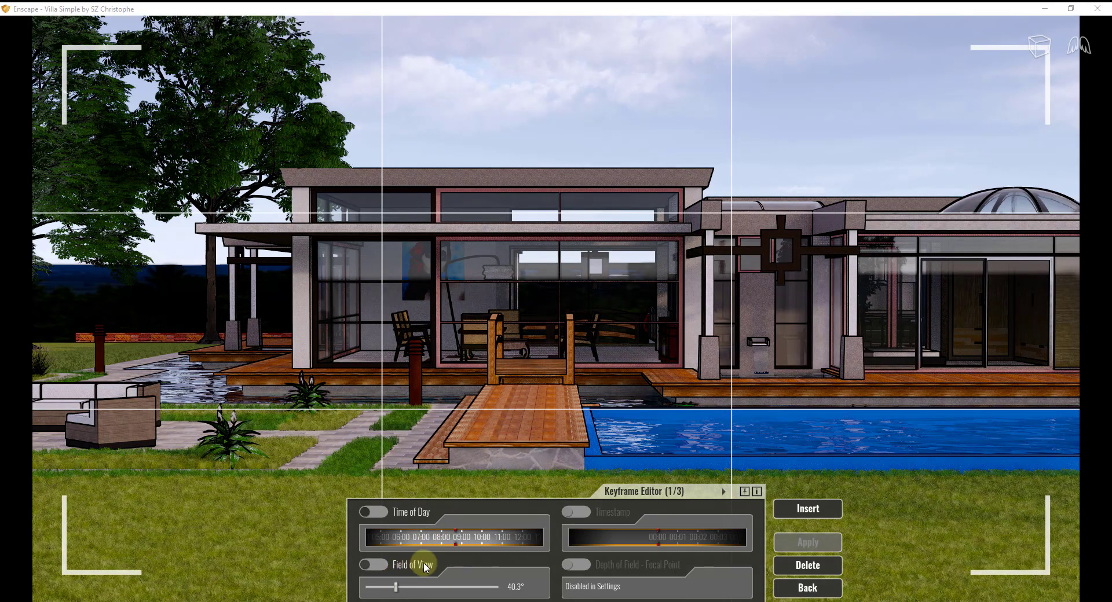
left_click(808, 588)
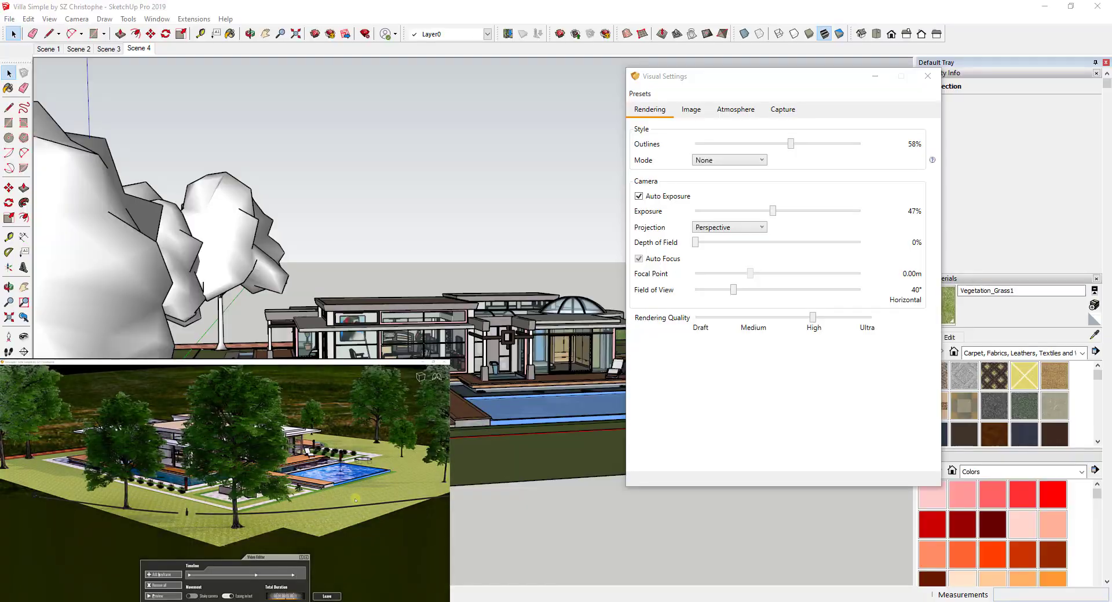
Switch to SketchUp, render the video path to an MP4 in the 25 Enscape Animation folder and play the exported flythrough.
left_click(477, 227)
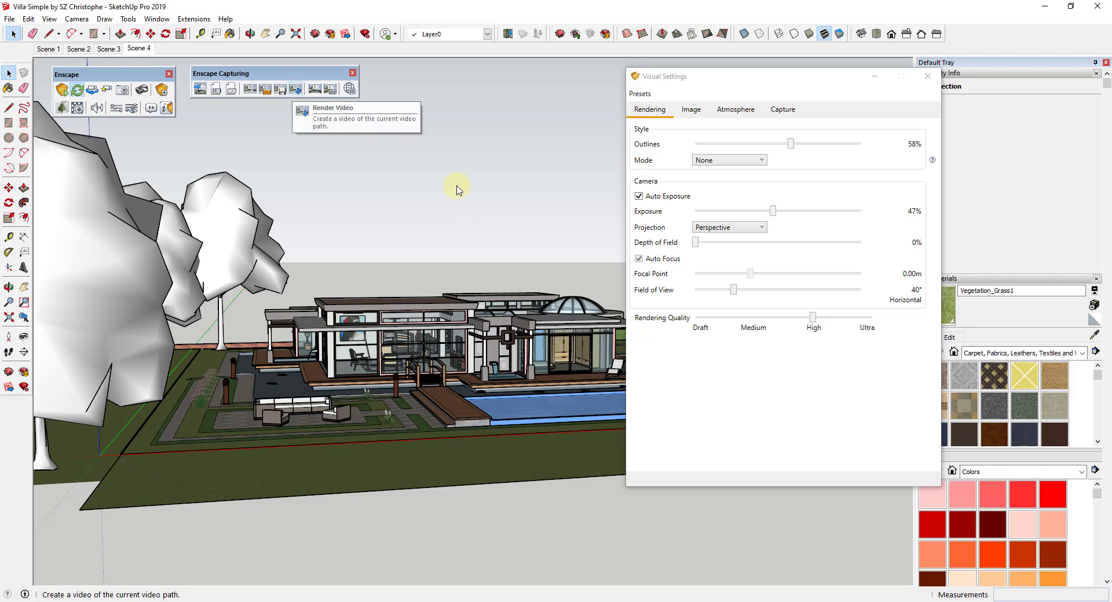
left_click(580, 507)
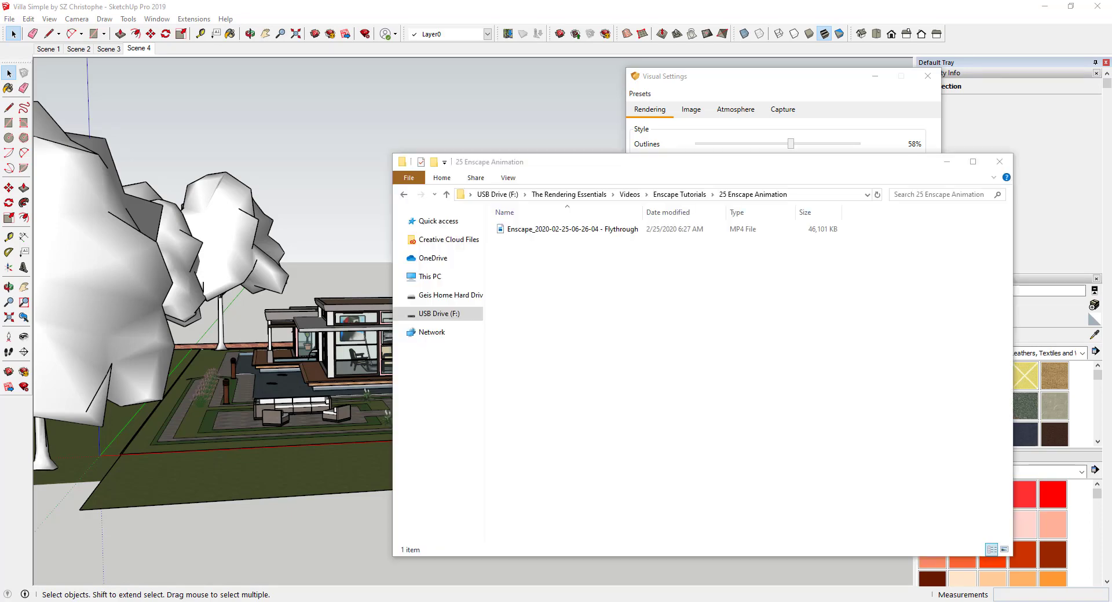
left_click(552, 230)
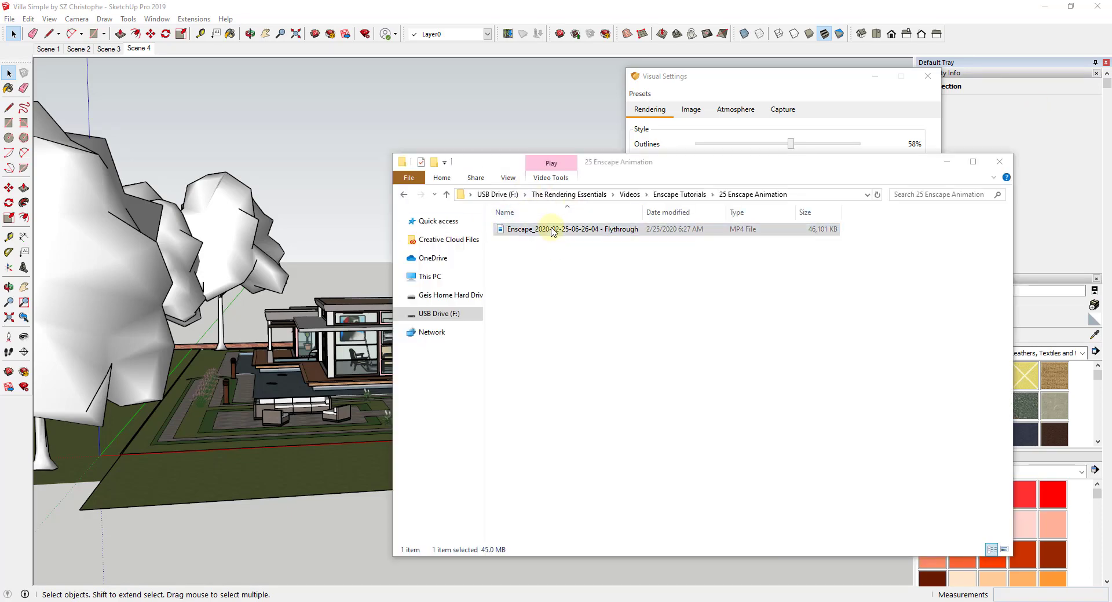
double_click(552, 231)
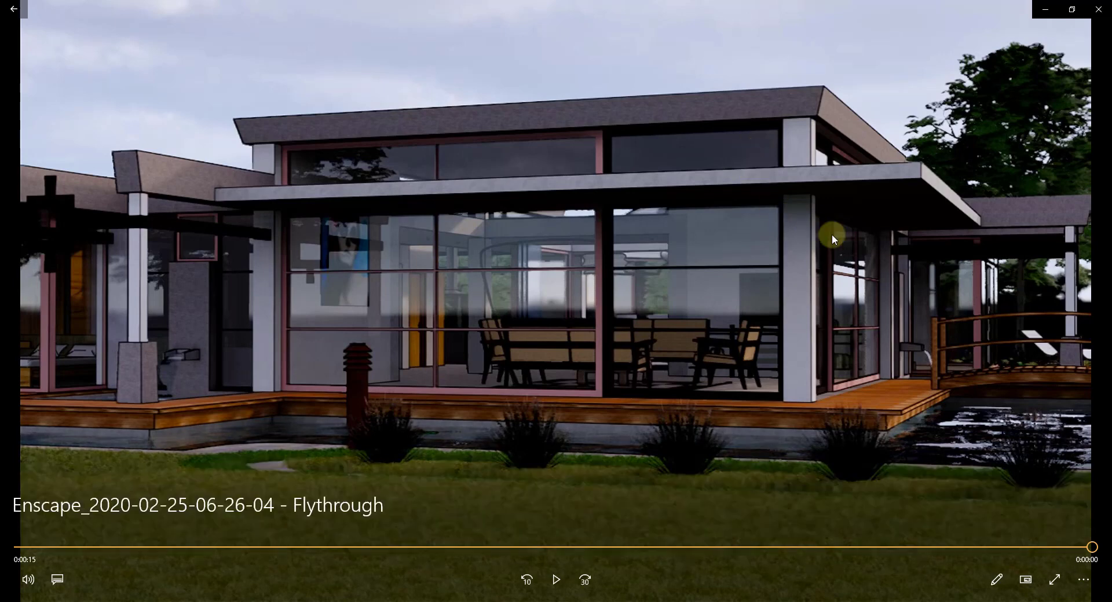
left_click(1099, 8)
Examine the capture settings for video export and the available resolution options.
left_click(221, 88)
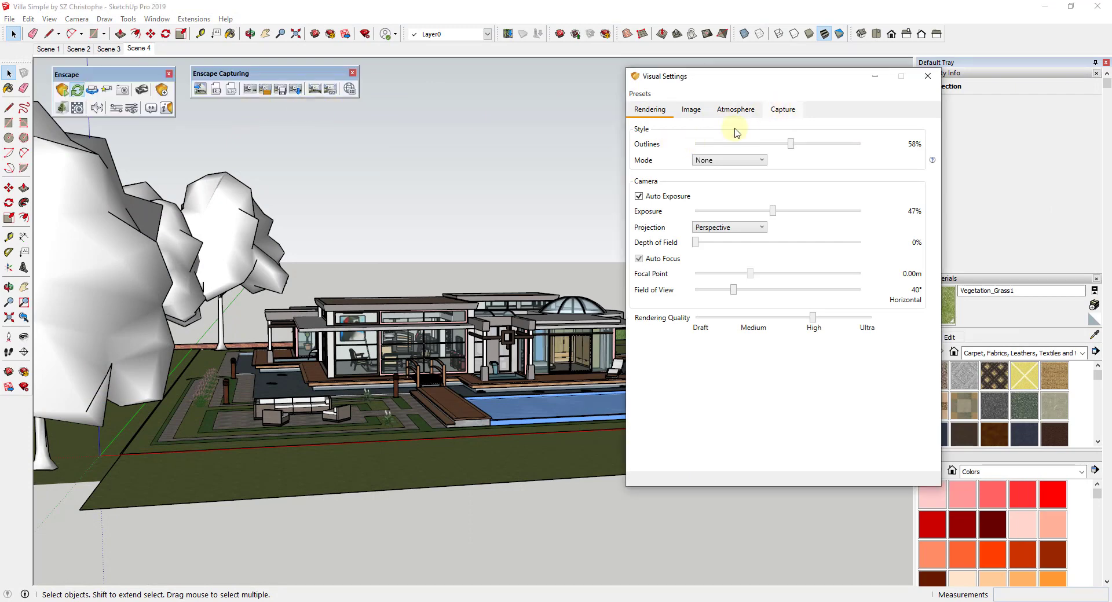
left_click(783, 110)
left_click(736, 133)
left_click(736, 132)
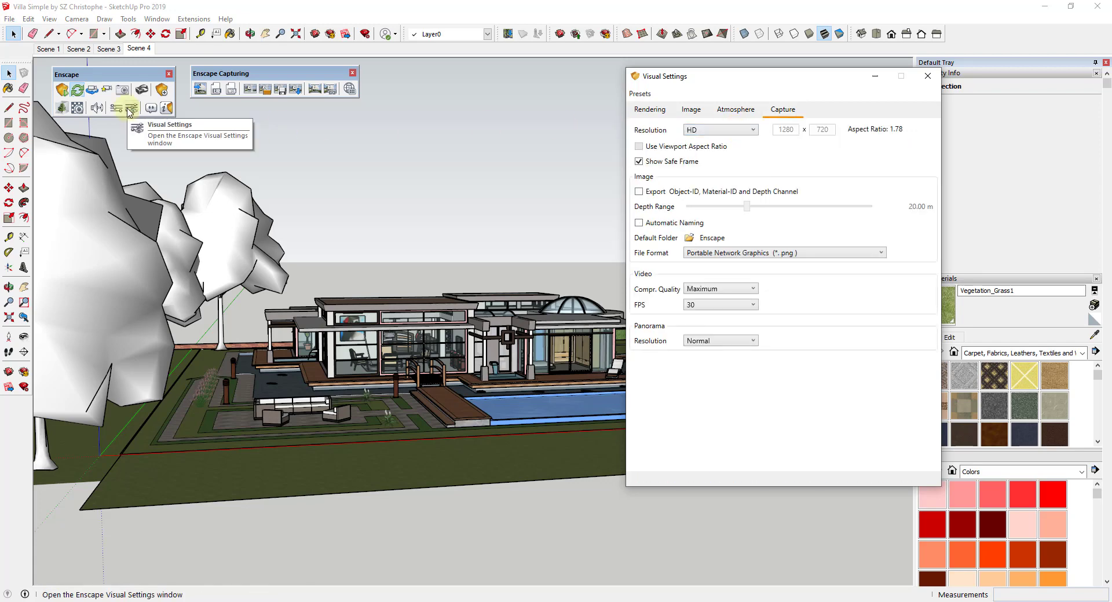
left_click(728, 134)
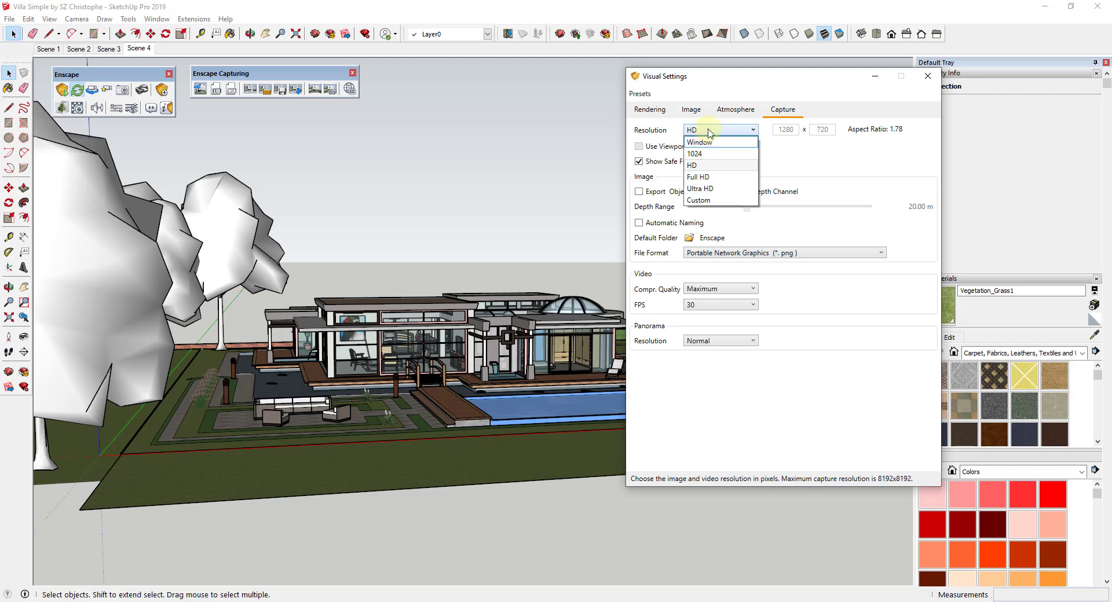
left_click(710, 134)
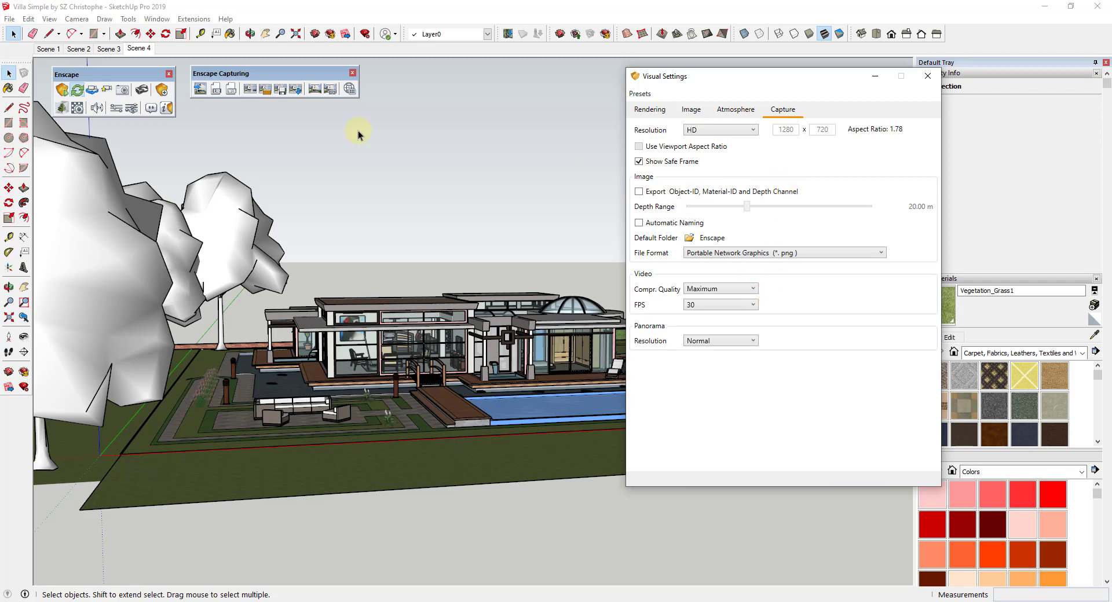